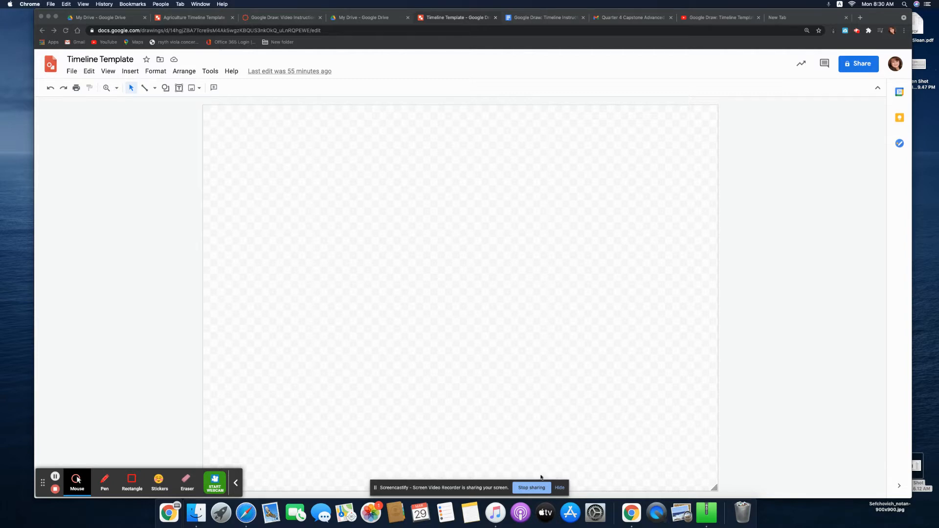
Widen the drawing canvas so it spans almost the full width of the workspace.
{"action": "left_click", "coordinate": [714, 490]}
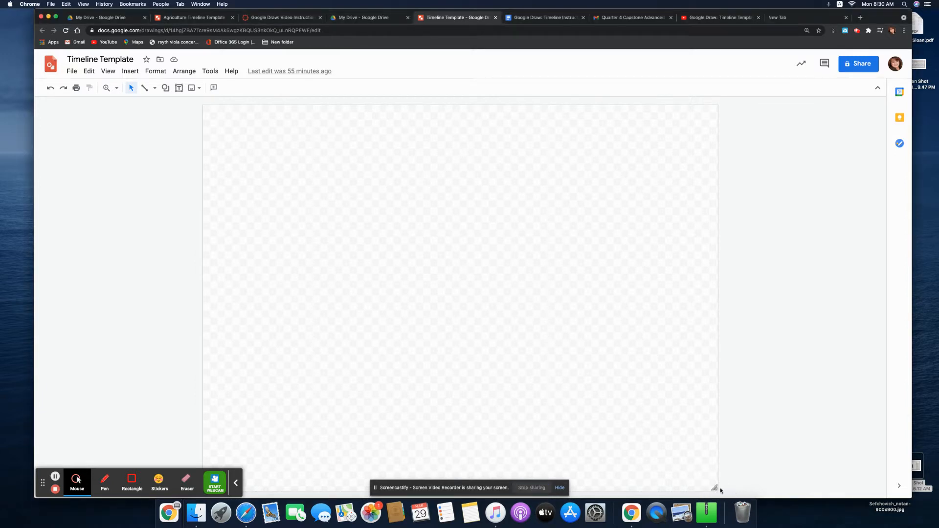
{"action": "left_click_drag", "start_coordinate": [719, 489], "coordinate": [804, 482]}
{"action": "left_click_drag", "start_coordinate": [714, 487], "coordinate": [862, 483]}
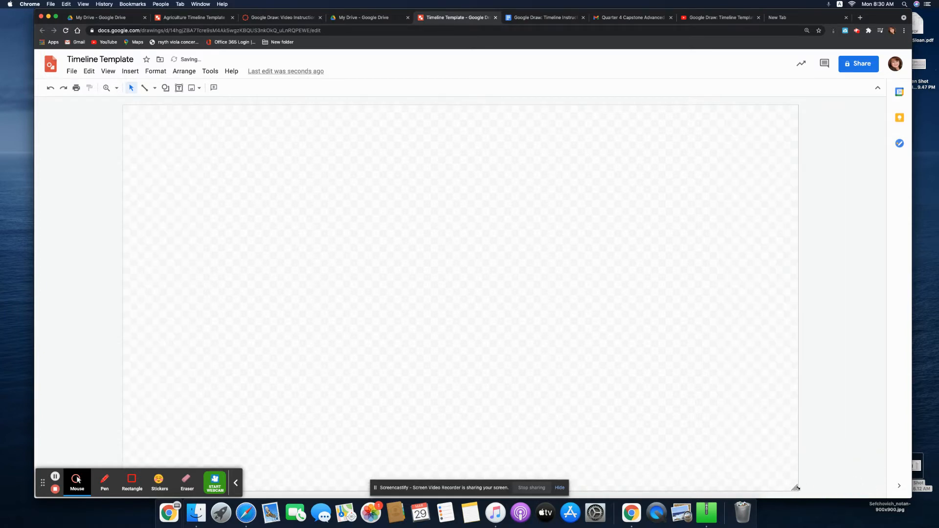
{"action": "left_click_drag", "start_coordinate": [796, 488], "coordinate": [866, 484]}
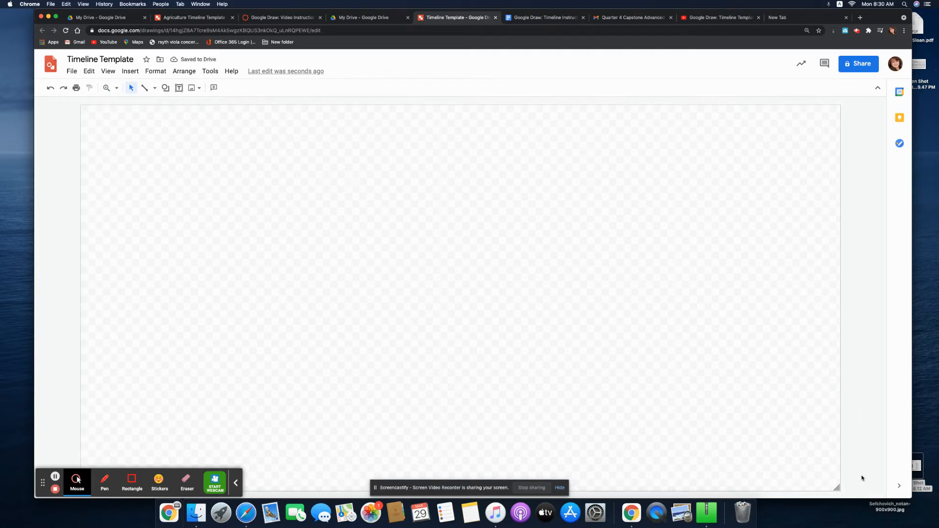
Rename the drawing by adding the teacher's name and a colon before "Timeline Template".
{"action": "left_click", "coordinate": [99, 57]}
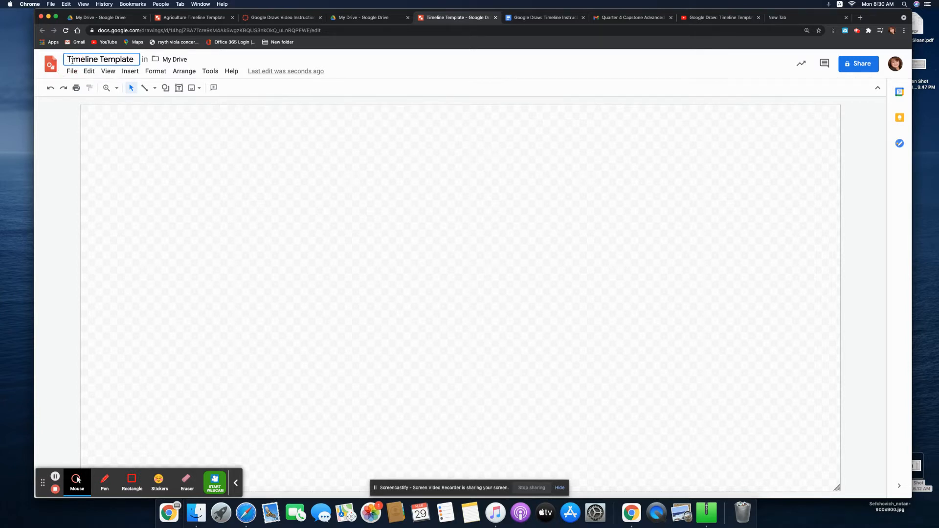
{"action": "type", "text": "Mrs. John"}
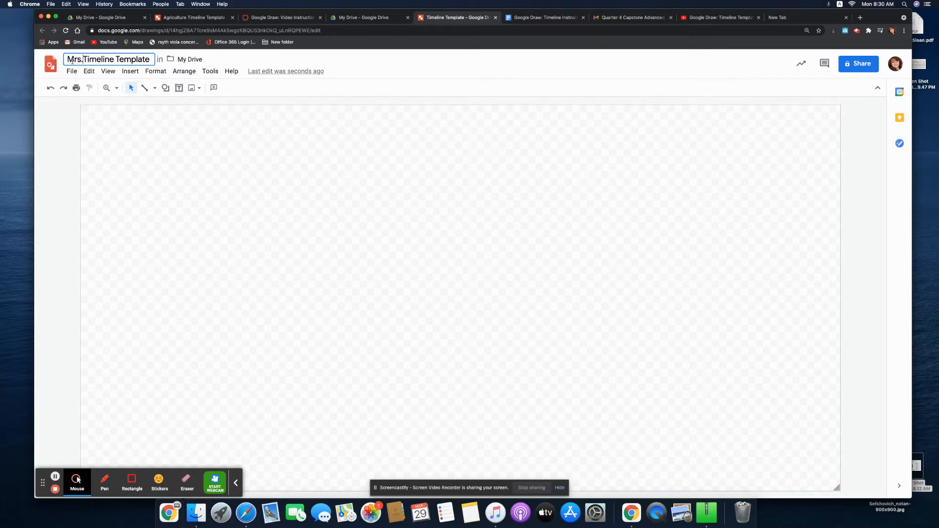
{"action": "type", "text": "son's:"}
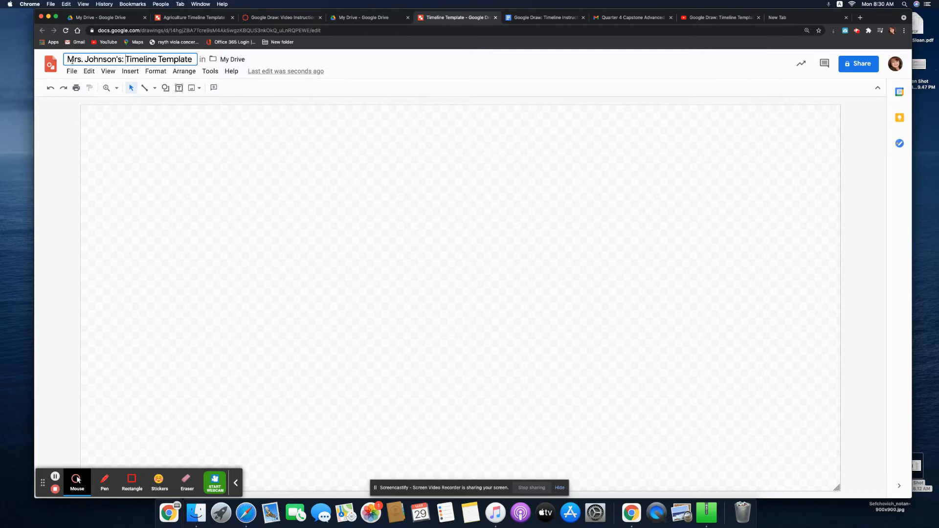
Set the canvas background to the palest solid yellow in the colour palette.
{"action": "right_click", "coordinate": [479, 226]}
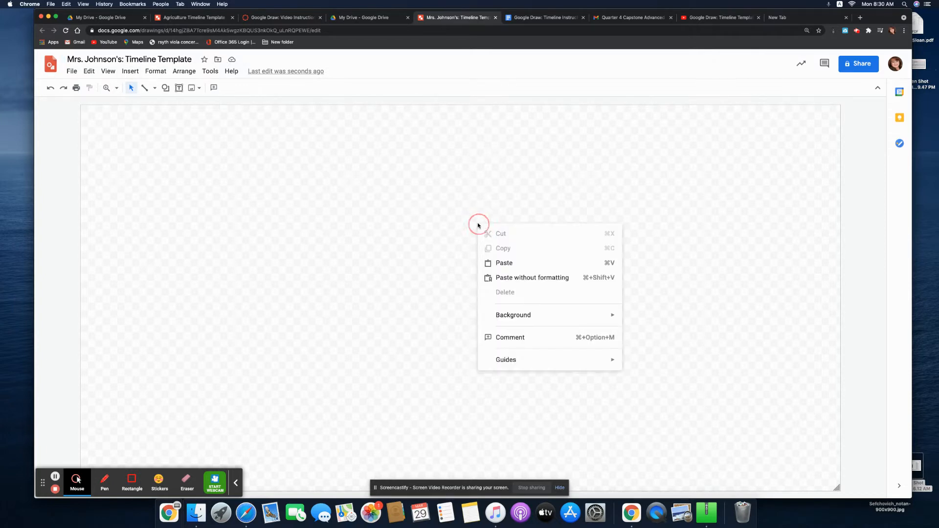
{"action": "mouse_move", "coordinate": [548, 319]}
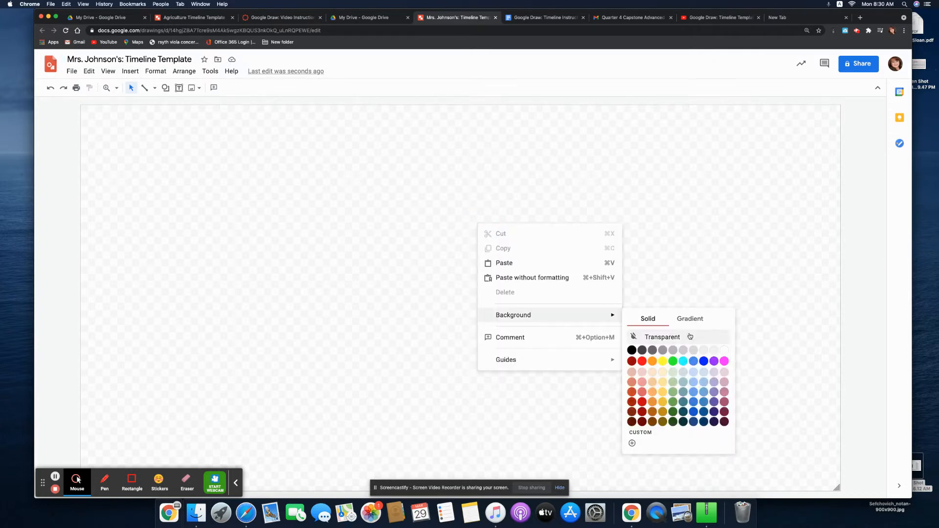
{"action": "left_click", "coordinate": [663, 384]}
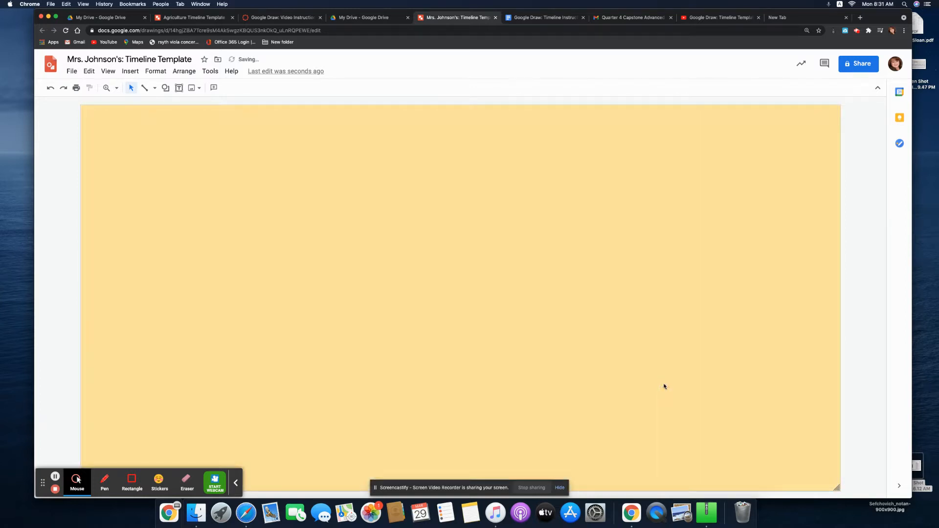
{"action": "right_click", "coordinate": [453, 291]}
{"action": "left_click", "coordinate": [494, 375]}
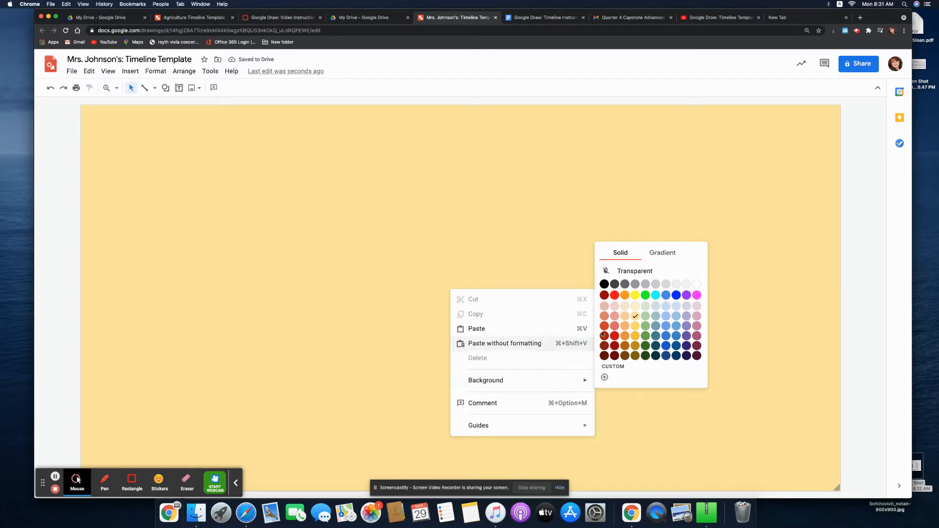
{"action": "left_click", "coordinate": [636, 305]}
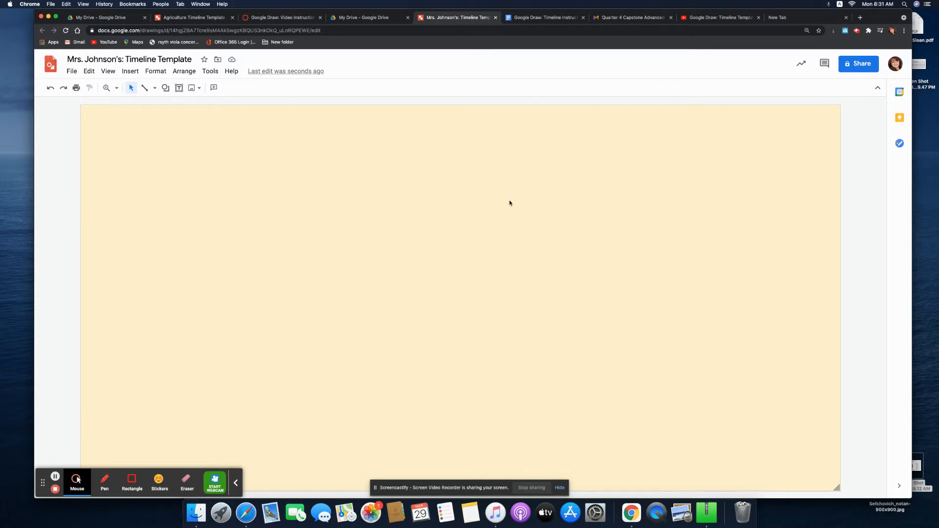
Draw a roughly horizontal line across the middle of the canvas and set its weight to 4px.
{"action": "left_click", "coordinate": [143, 89]}
{"action": "mouse_move", "coordinate": [92, 312]}
{"action": "left_mouse_down"}
{"action": "mouse_move", "coordinate": [197, 328]}
{"action": "mouse_move", "coordinate": [673, 317]}
{"action": "mouse_move", "coordinate": [835, 298]}
{"action": "mouse_move", "coordinate": [819, 308]}
{"action": "left_mouse_up"}
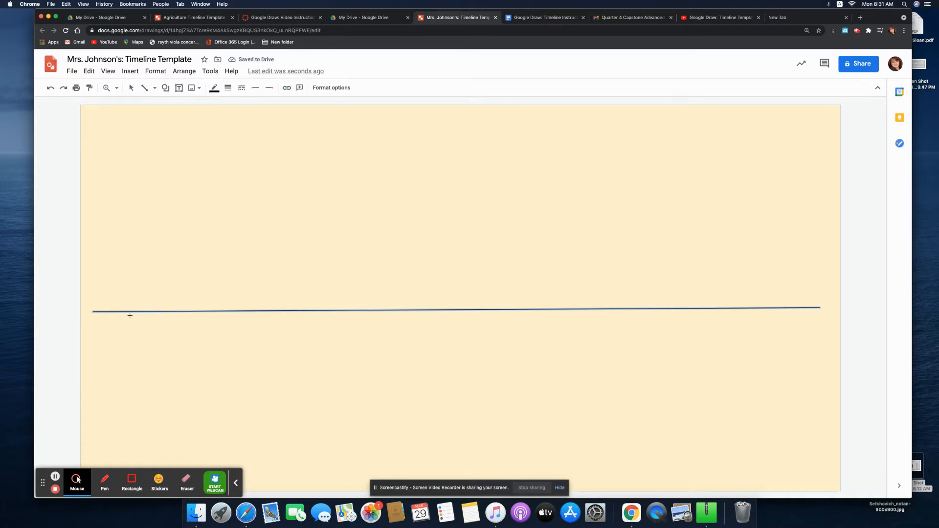
{"action": "left_click", "coordinate": [228, 88]}
{"action": "left_click", "coordinate": [245, 163]}
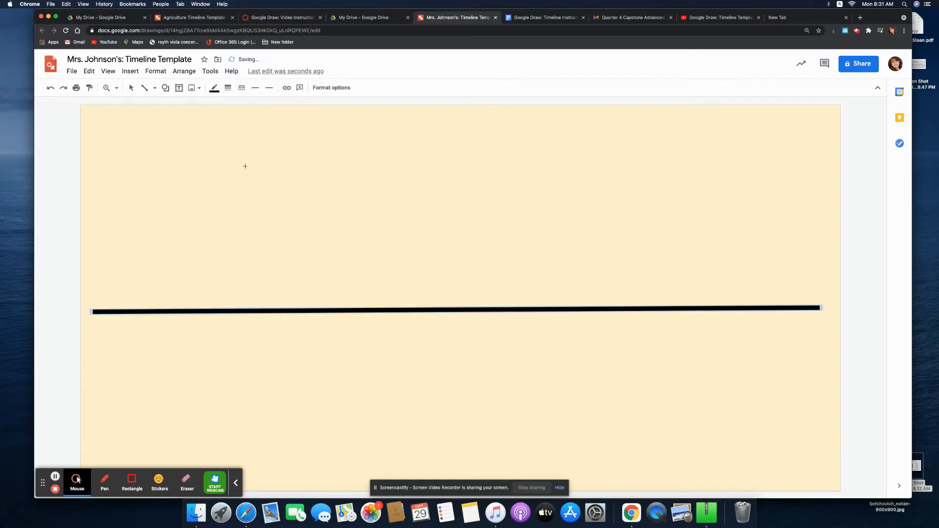
{"action": "left_click", "coordinate": [228, 88]}
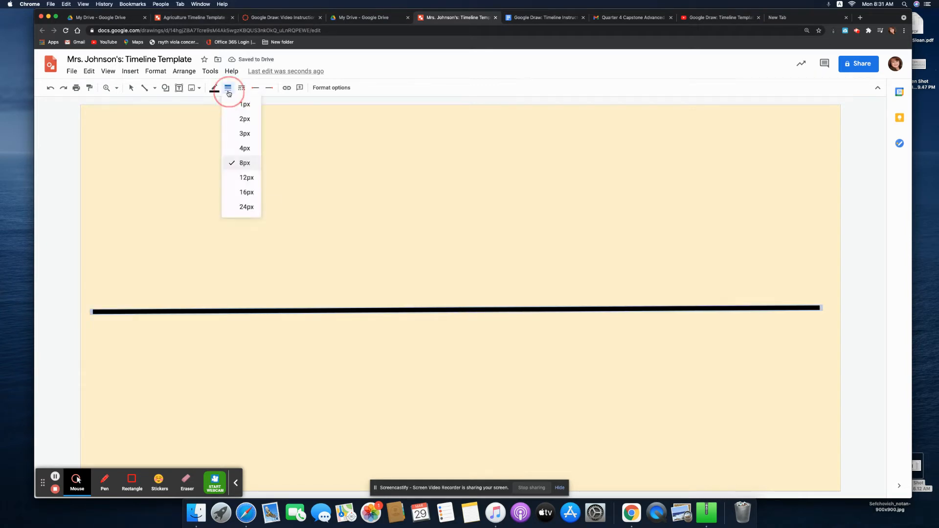
{"action": "left_click", "coordinate": [232, 152]}
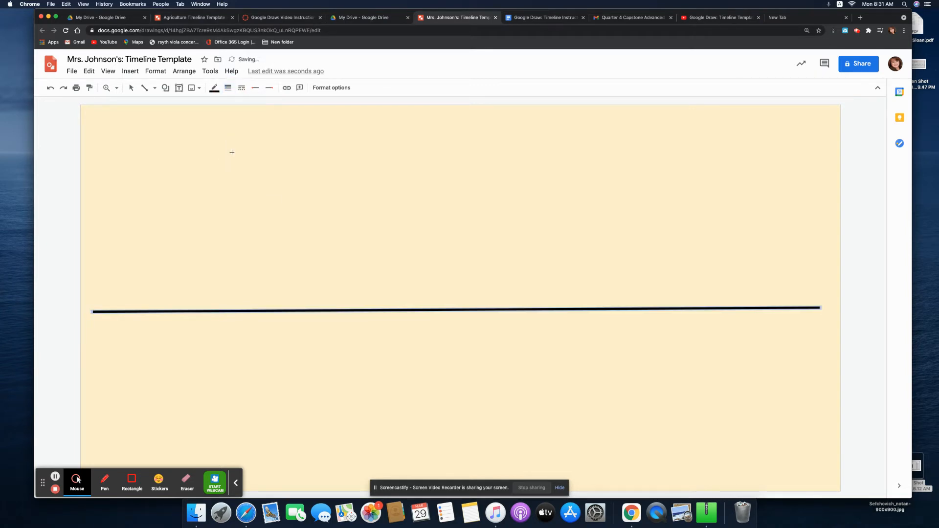
{"action": "left_click", "coordinate": [214, 92]}
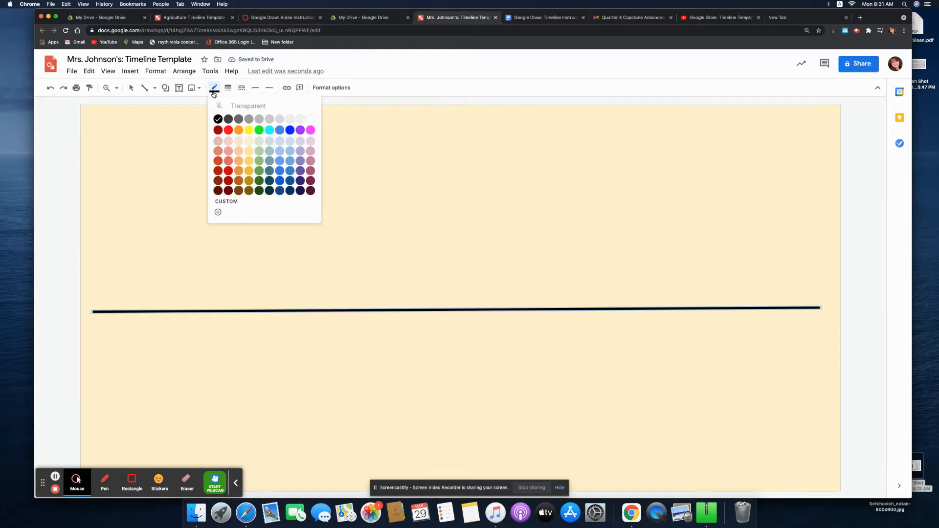
{"action": "left_click", "coordinate": [231, 206]}
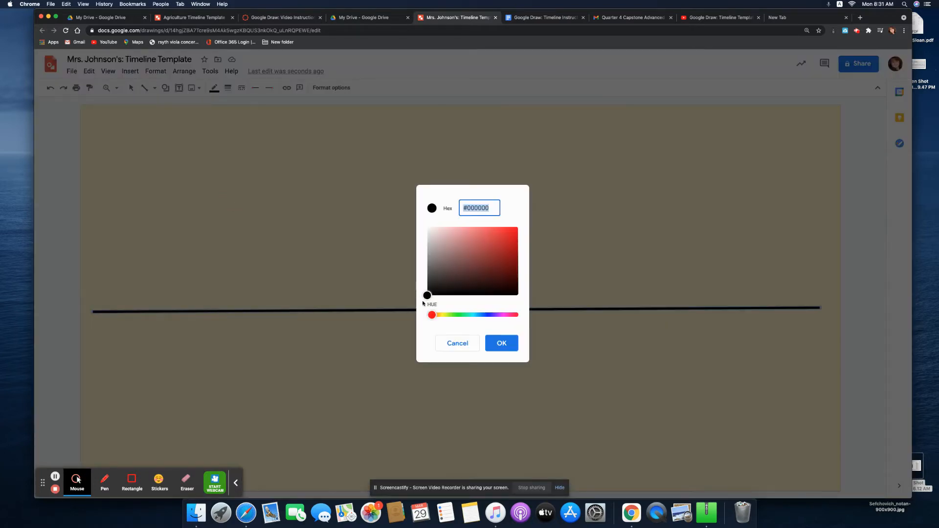
{"action": "left_click_drag", "start_coordinate": [432, 315], "coordinate": [439, 317]}
{"action": "left_click", "coordinate": [464, 352]}
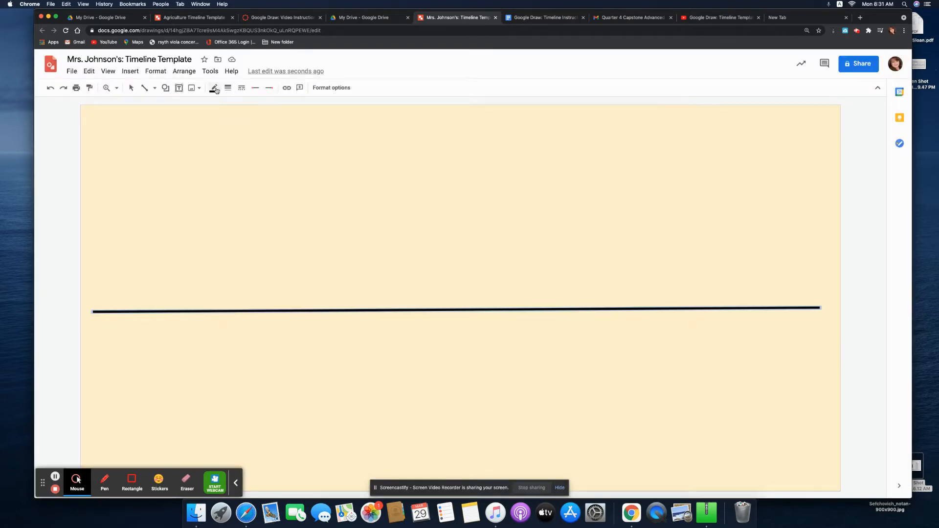
Change the timeline line's colour to dark brown.
{"action": "left_click", "coordinate": [215, 90]}
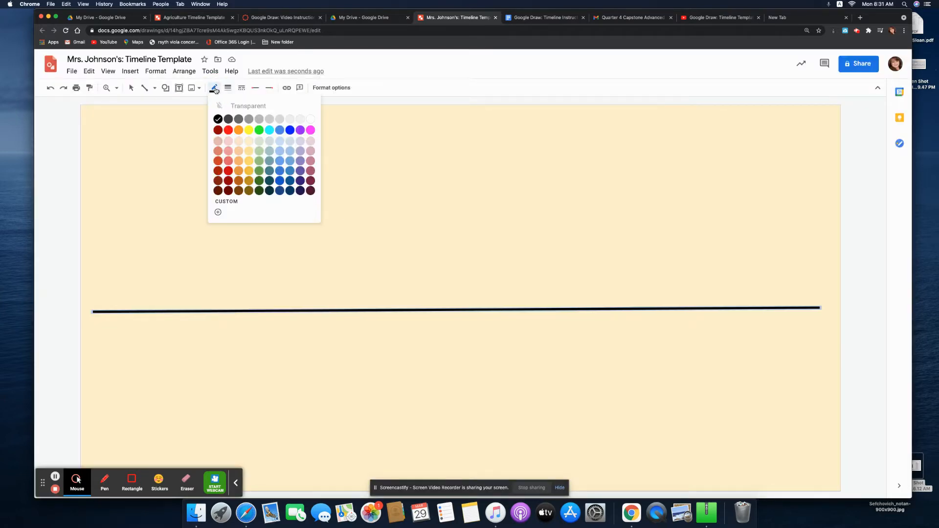
{"action": "left_click", "coordinate": [238, 191]}
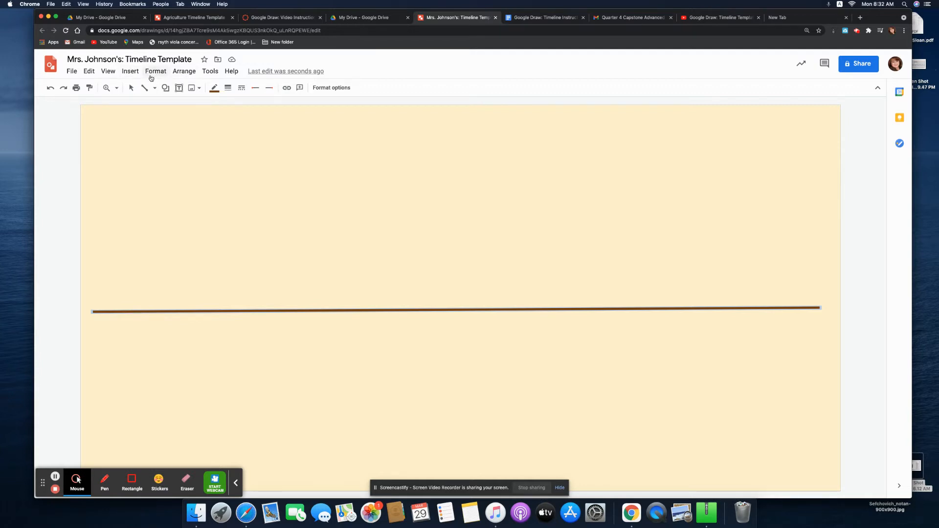
Try placing an arrow at the starting end of the brown line, and delete it.
{"action": "left_click", "coordinate": [133, 74]}
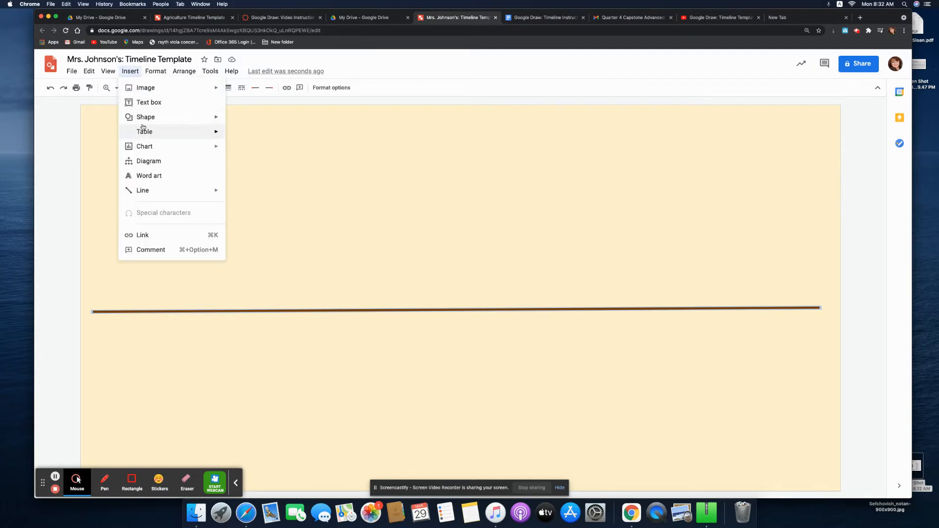
{"action": "mouse_move", "coordinate": [144, 119]}
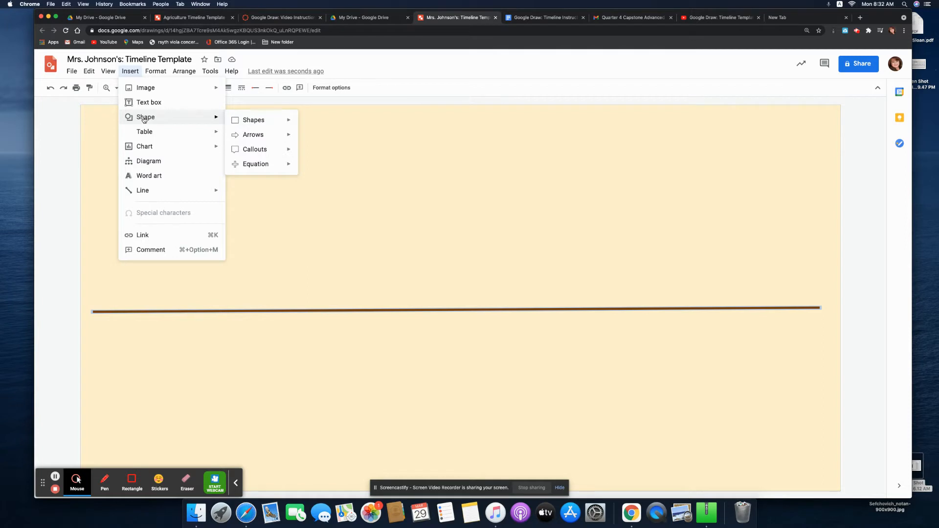
{"action": "mouse_move", "coordinate": [161, 189]}
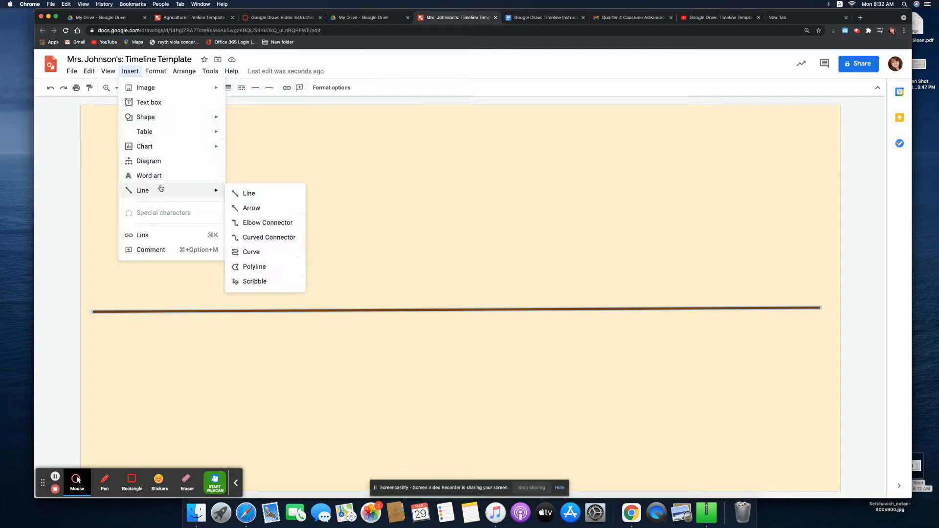
{"action": "left_click", "coordinate": [262, 207]}
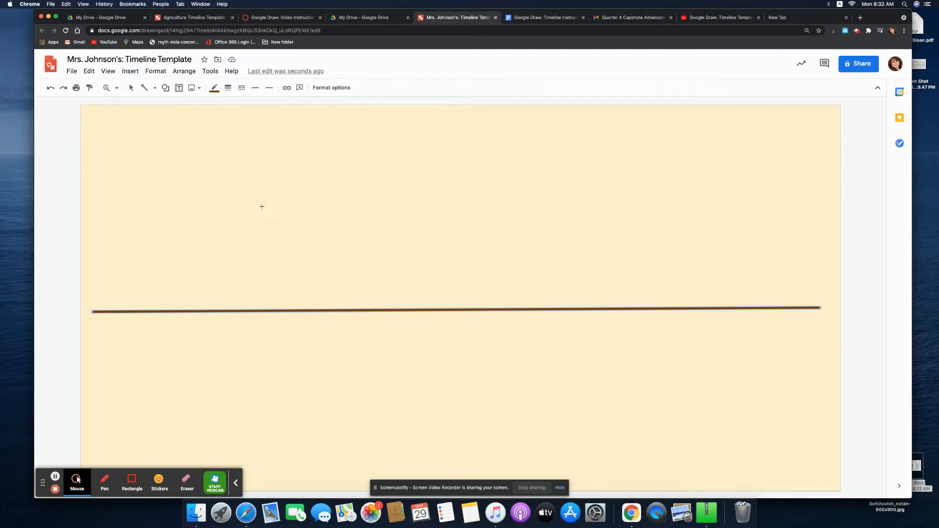
{"action": "left_click", "coordinate": [94, 312]}
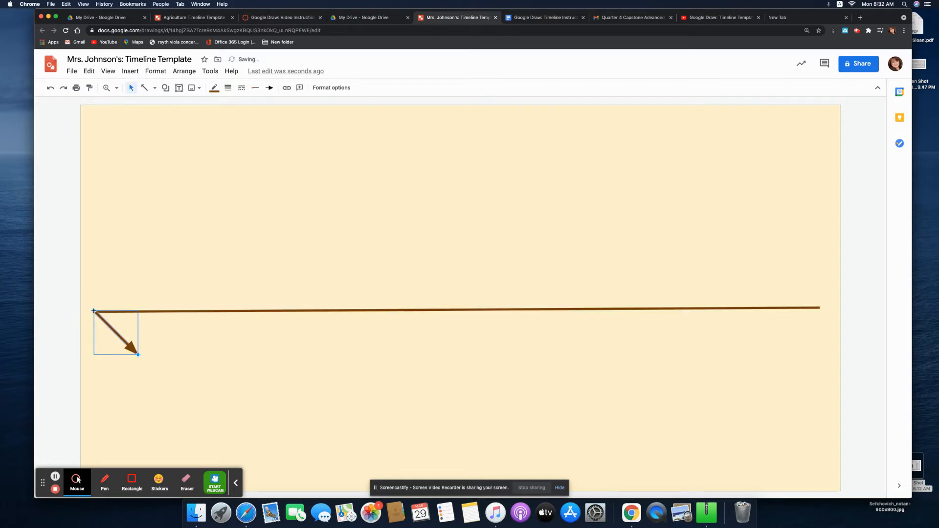
{"action": "key", "text": "Delete"}
Draw a horizontal arrow across the canvas just above the brown line, pointing right.
{"action": "left_click", "coordinate": [93, 310]}
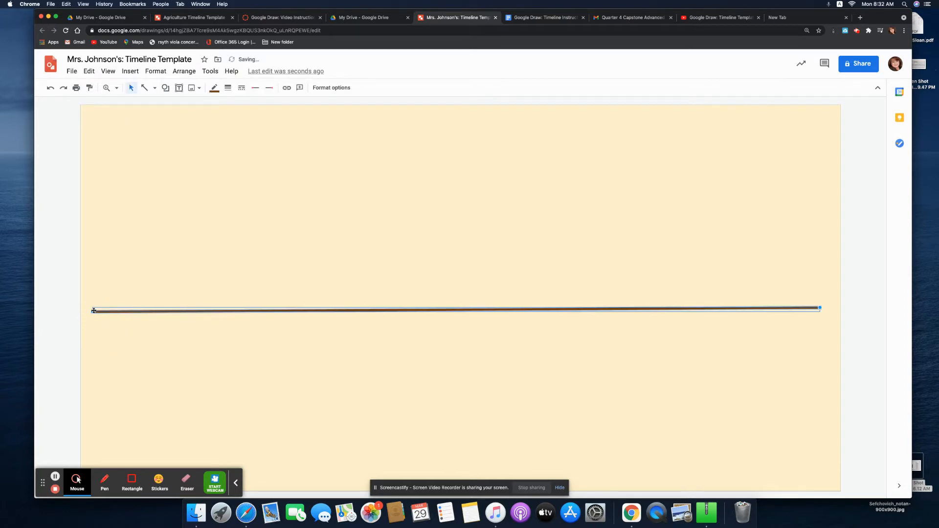
{"action": "left_click", "coordinate": [151, 72]}
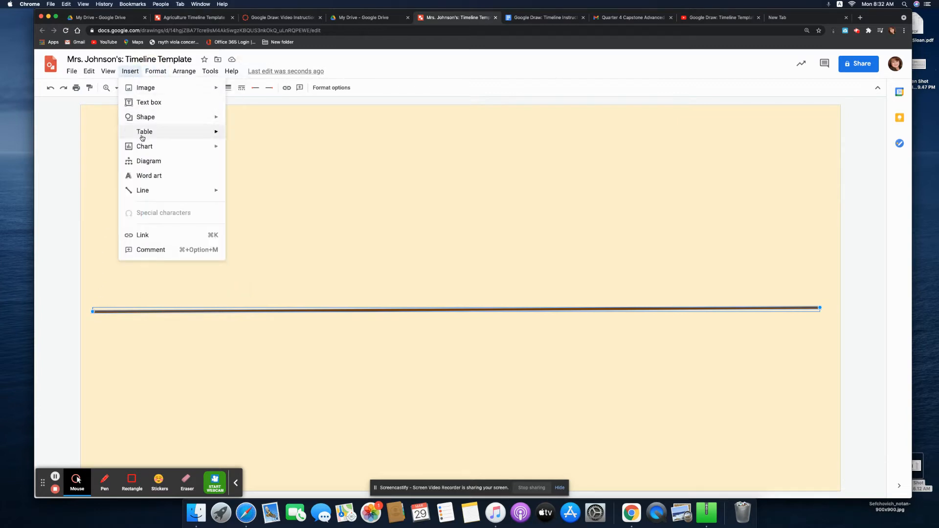
{"action": "mouse_move", "coordinate": [144, 190]}
{"action": "left_click", "coordinate": [253, 209]}
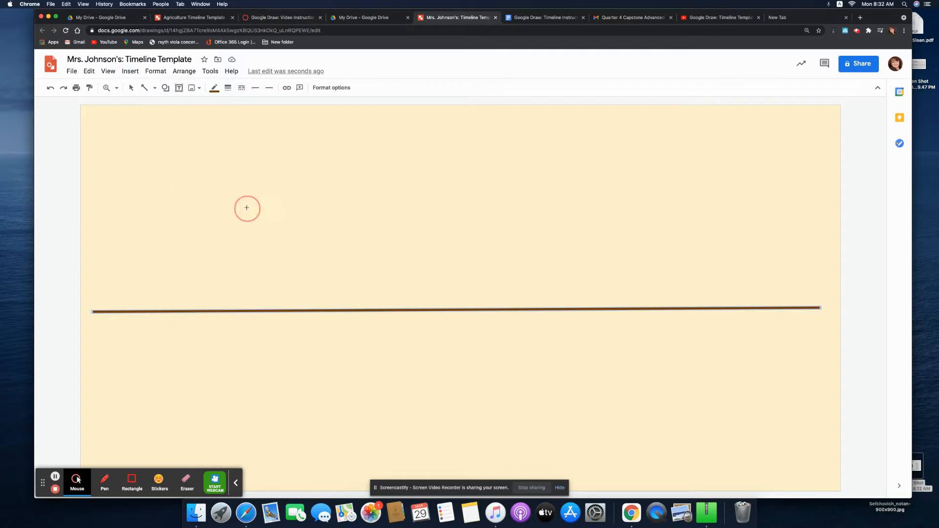
{"action": "left_click_drag", "start_coordinate": [96, 298], "coordinate": [819, 298]}
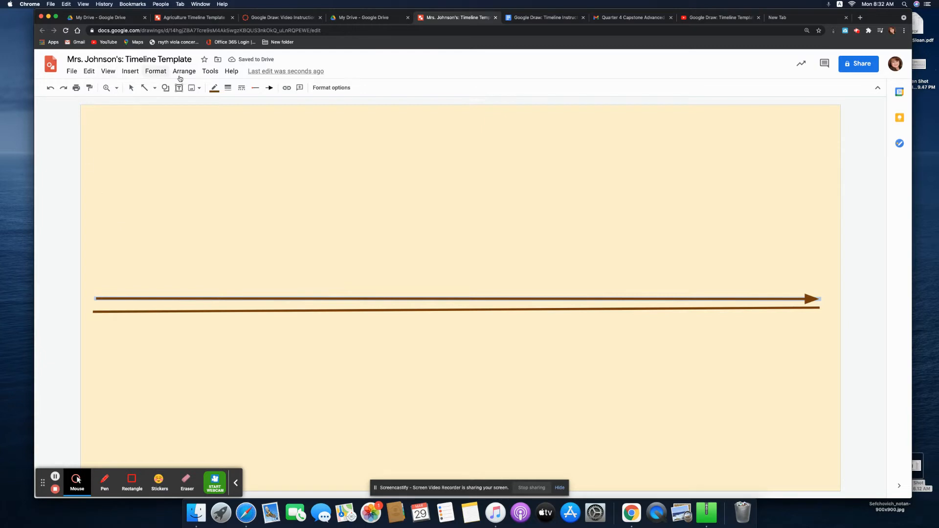
{"action": "left_click", "coordinate": [130, 71]}
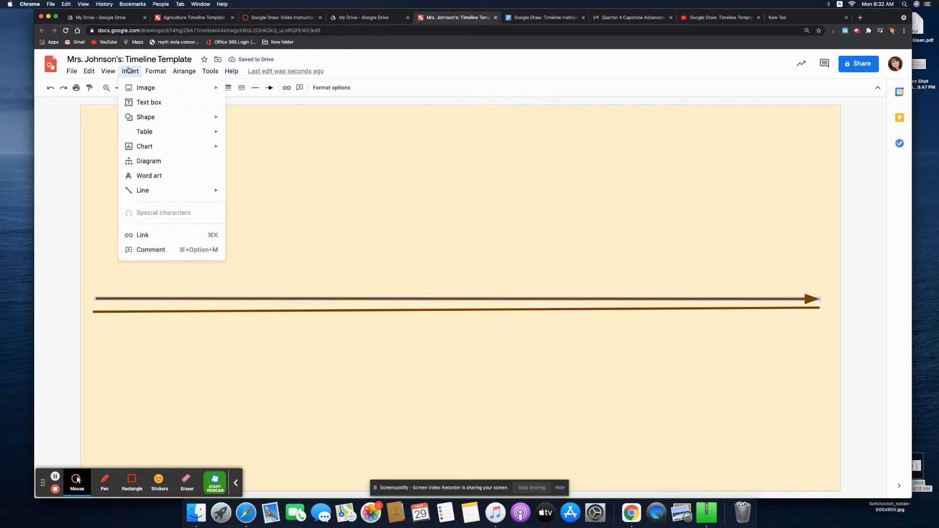
{"action": "left_click", "coordinate": [152, 190]}
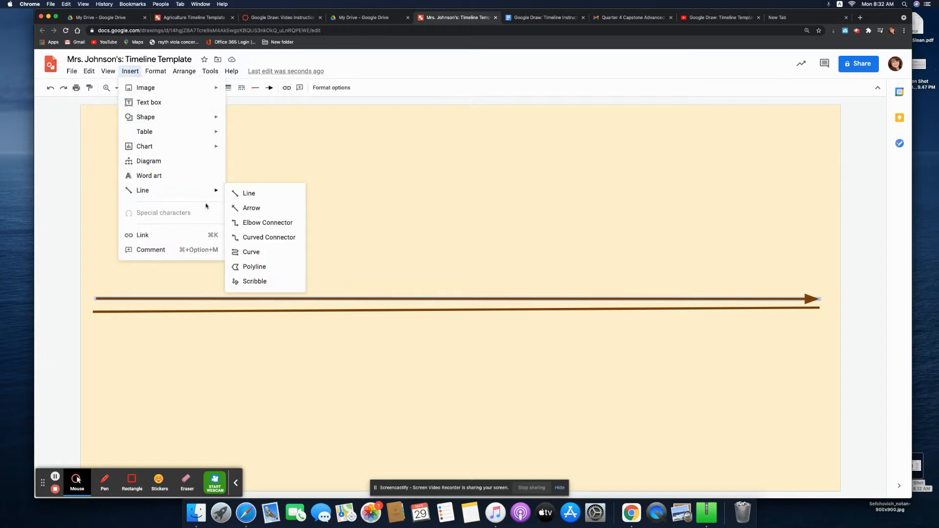
{"action": "left_click", "coordinate": [251, 208]}
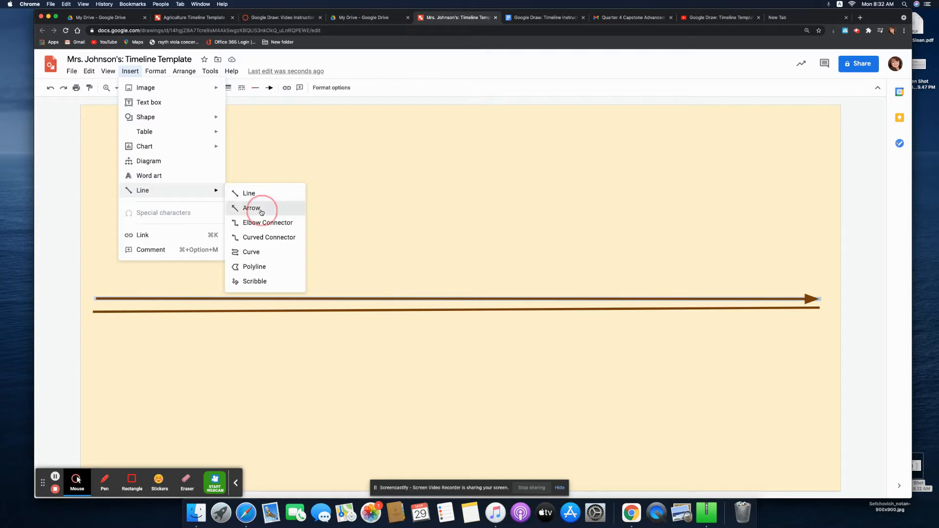
{"action": "left_click", "coordinate": [95, 298]}
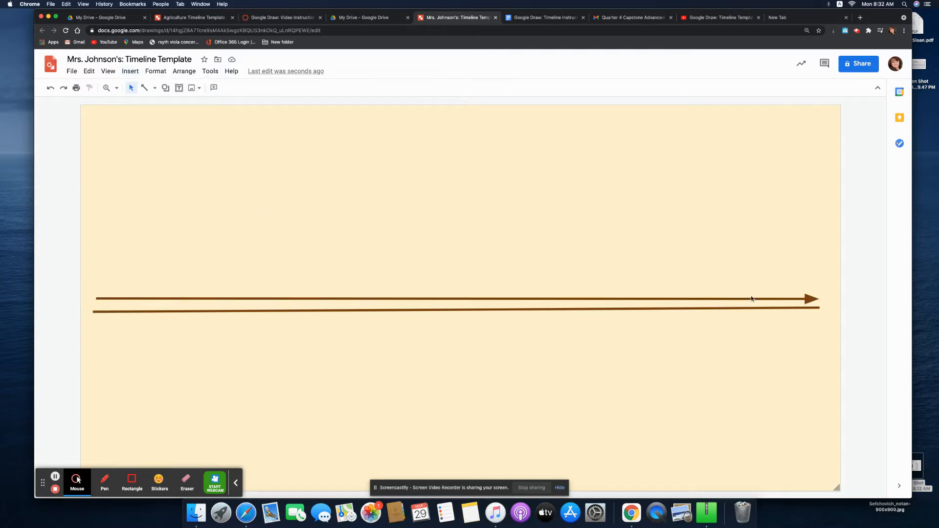
Delete the long arrow above the brown line.
{"action": "left_click", "coordinate": [804, 296]}
{"action": "left_click", "coordinate": [805, 297]}
{"action": "key", "text": "Delete"}
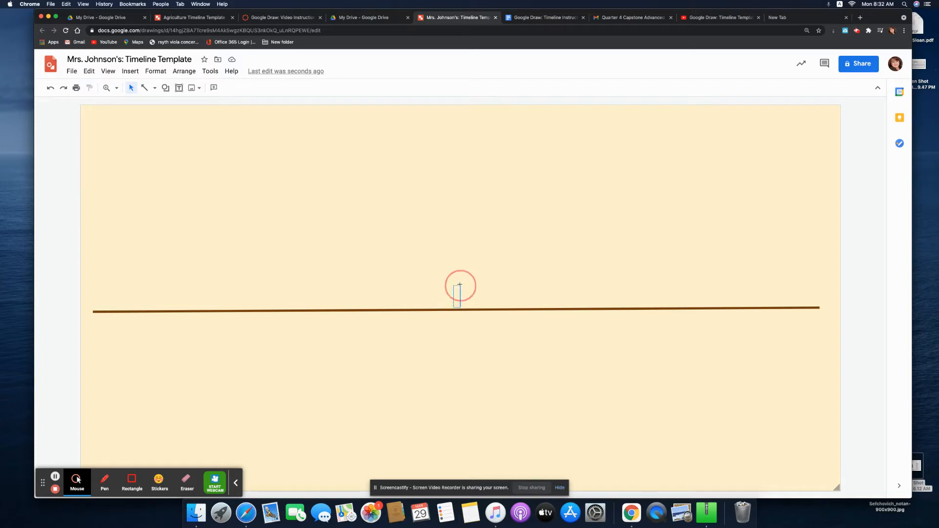
Move the brown timeline line slightly to the right and down to centre it on the canvas.
{"action": "left_click", "coordinate": [468, 312]}
{"action": "mouse_move", "coordinate": [469, 313]}
{"action": "left_mouse_down"}
{"action": "mouse_move", "coordinate": [478, 279]}
{"action": "mouse_move", "coordinate": [478, 306]}
{"action": "mouse_move", "coordinate": [464, 298]}
{"action": "mouse_move", "coordinate": [480, 268]}
{"action": "mouse_move", "coordinate": [479, 314]}
{"action": "left_mouse_up"}
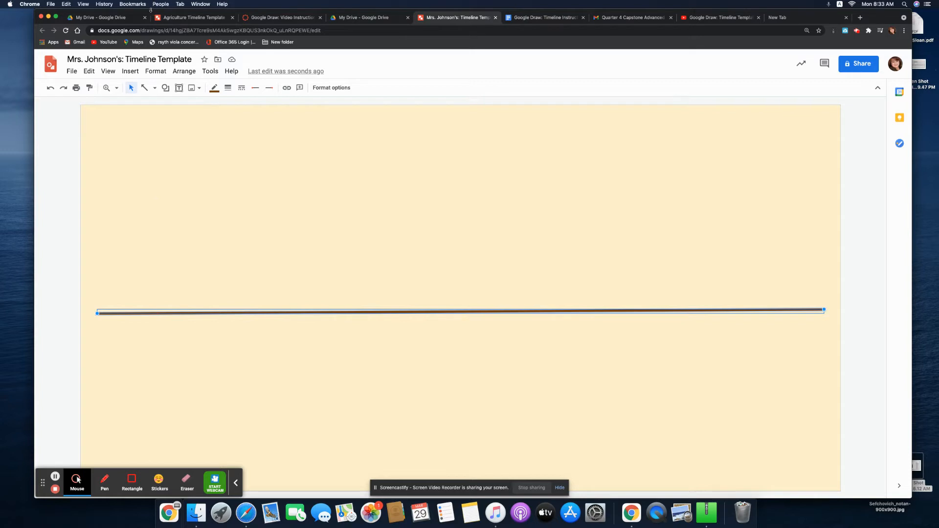
Draw a short vertical tick line across the brown timeline near its starting end.
{"action": "left_click", "coordinate": [131, 72]}
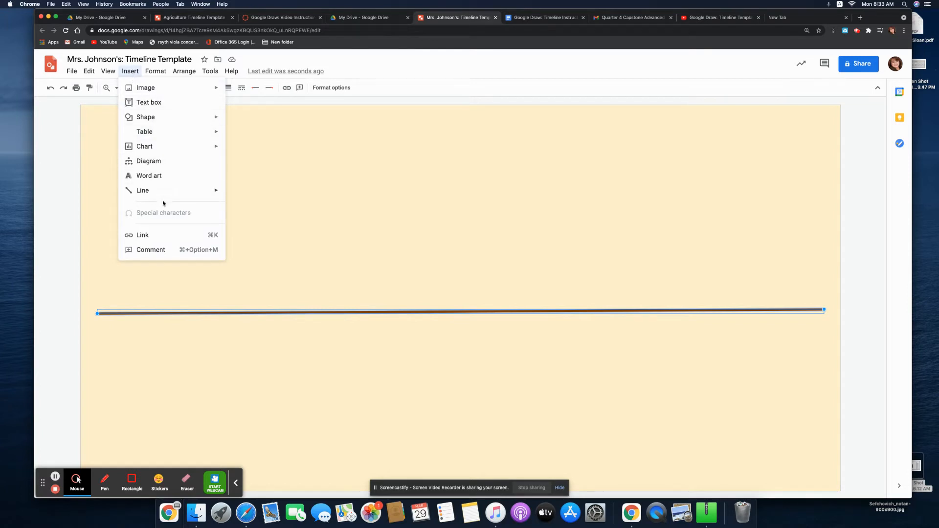
{"action": "mouse_move", "coordinate": [163, 197]}
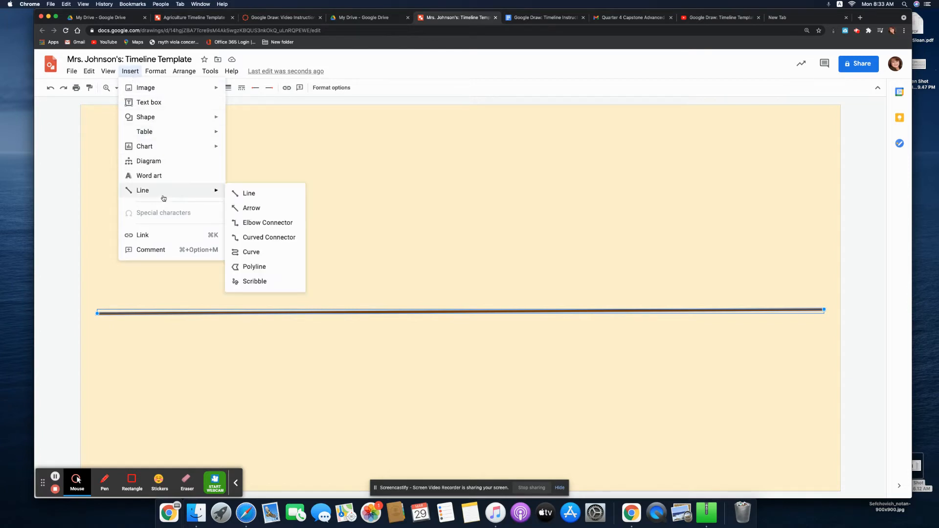
{"action": "left_click", "coordinate": [249, 195]}
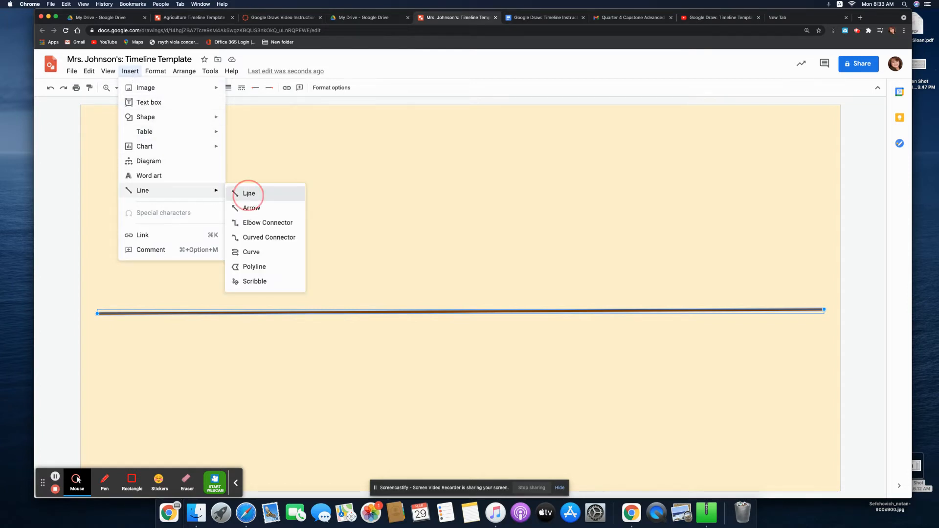
{"action": "left_click_drag", "start_coordinate": [131, 304], "coordinate": [130, 327]}
{"action": "left_click_drag", "start_coordinate": [132, 328], "coordinate": [132, 327]}
{"action": "left_click", "coordinate": [132, 315]}
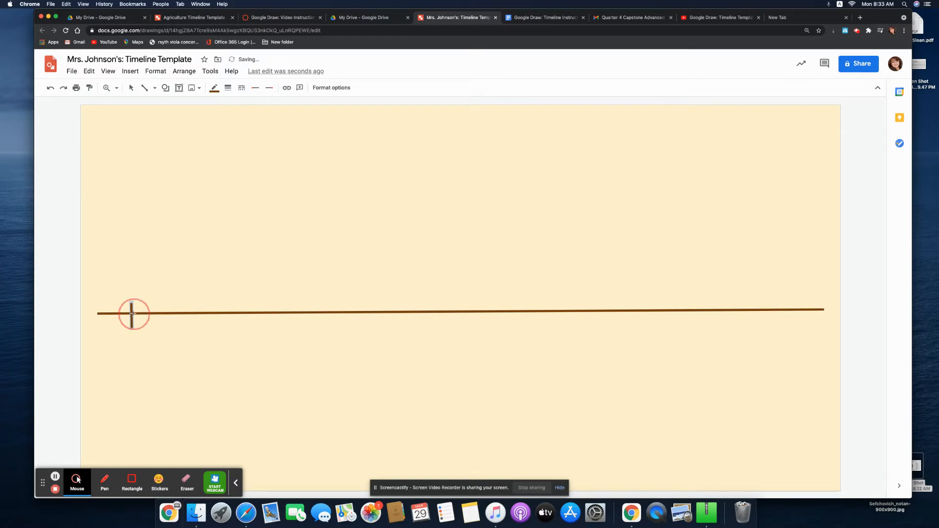
{"action": "left_click", "coordinate": [228, 88]}
{"action": "left_click", "coordinate": [242, 119]}
{"action": "left_click", "coordinate": [132, 310]}
{"action": "key", "text": "Delete"}
{"action": "left_click_drag", "start_coordinate": [131, 307], "coordinate": [134, 327]}
{"action": "left_click", "coordinate": [50, 88]}
{"action": "left_click", "coordinate": [51, 89]}
Recolour the vertical tick dark orange and set its line weight to 2px.
{"action": "left_click", "coordinate": [133, 310]}
{"action": "left_click_drag", "start_coordinate": [133, 309], "coordinate": [134, 309]}
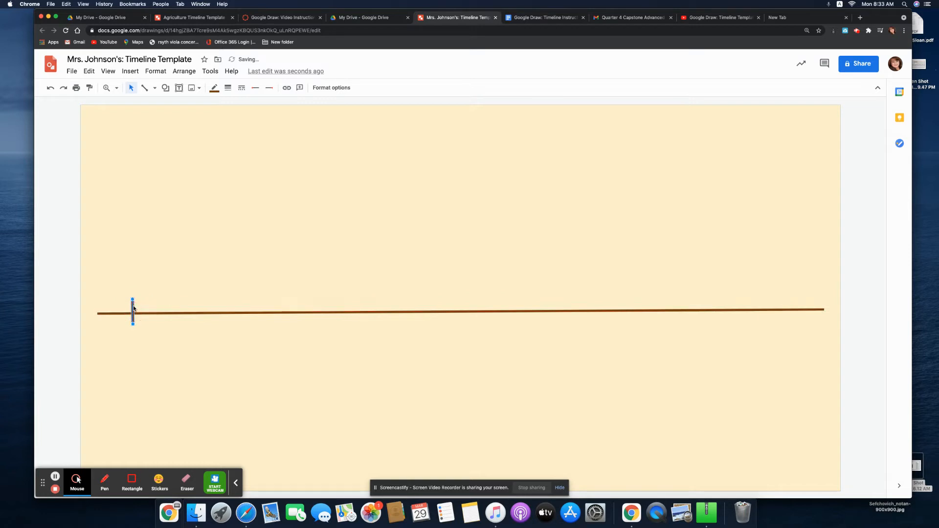
{"action": "left_click", "coordinate": [213, 88]}
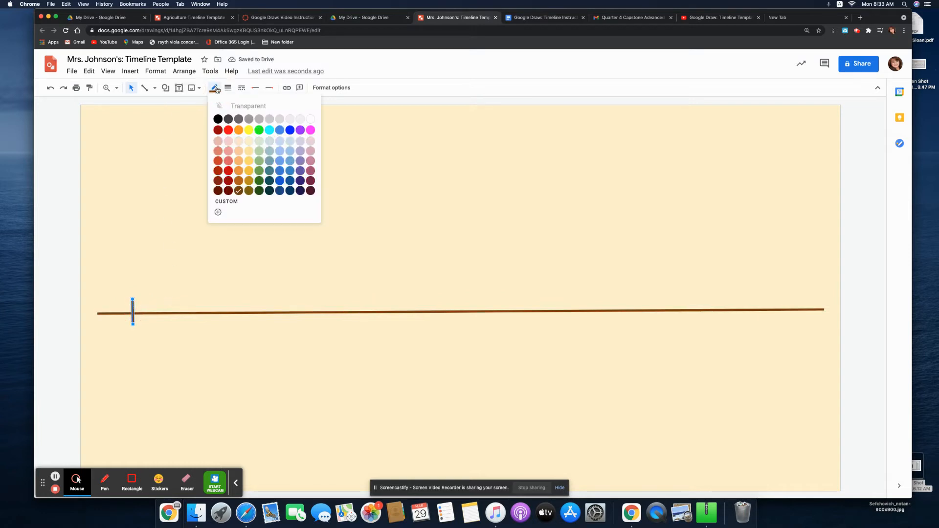
{"action": "left_click", "coordinate": [240, 172]}
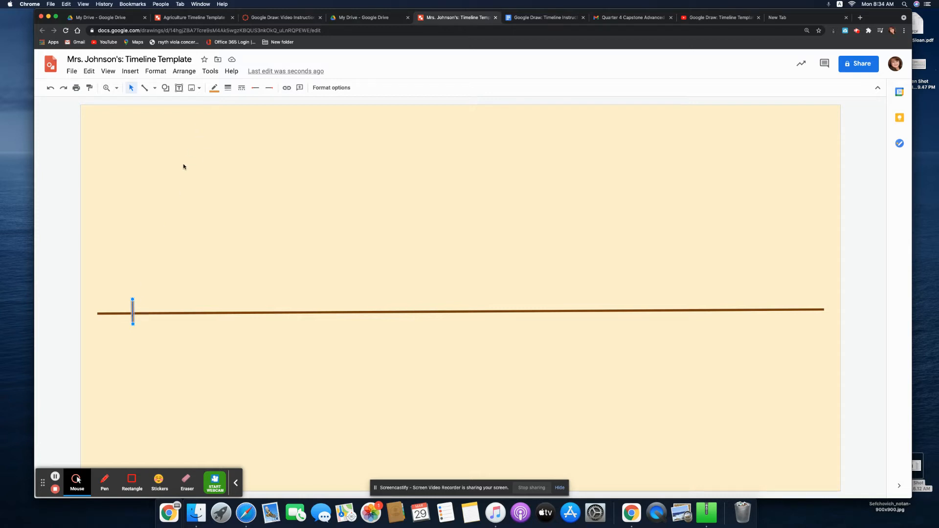
{"action": "left_click", "coordinate": [228, 87]}
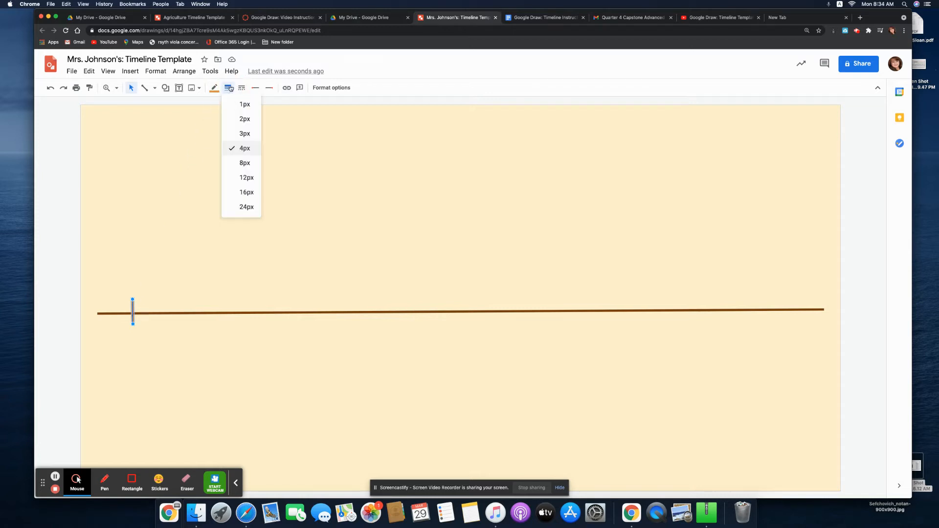
{"action": "left_click", "coordinate": [239, 120]}
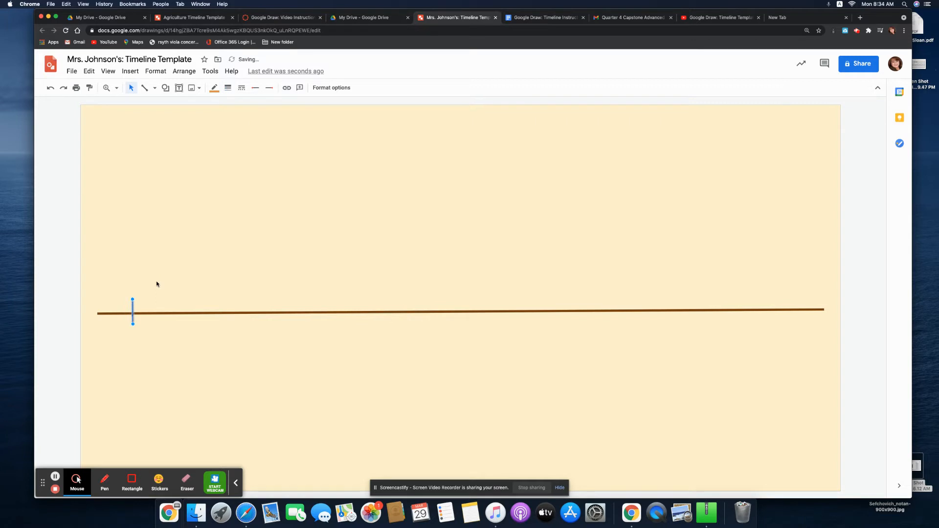
Duplicate the orange tick ten times.
{"action": "key", "text": "ctrl+d"}
{"action": "key", "text": "ctrl+d"}
{"action": "key", "text": "ctrl+d"}
{"action": "key", "text": "ctrl+d"}
{"action": "key", "text": "ctrl+d"}
{"action": "key", "text": "ctrl+d"}
{"action": "key", "text": "ctrl+d"}
{"action": "key", "text": "ctrl+d"}
{"action": "key", "text": "ctrl+d"}
{"action": "key", "text": "ctrl+d"}
Place three duplicate ticks on the brown line at equal spacing after the original, and set two more aside below the line.
{"action": "left_click_drag", "start_coordinate": [140, 319], "coordinate": [212, 310]}
{"action": "left_click", "coordinate": [169, 342]}
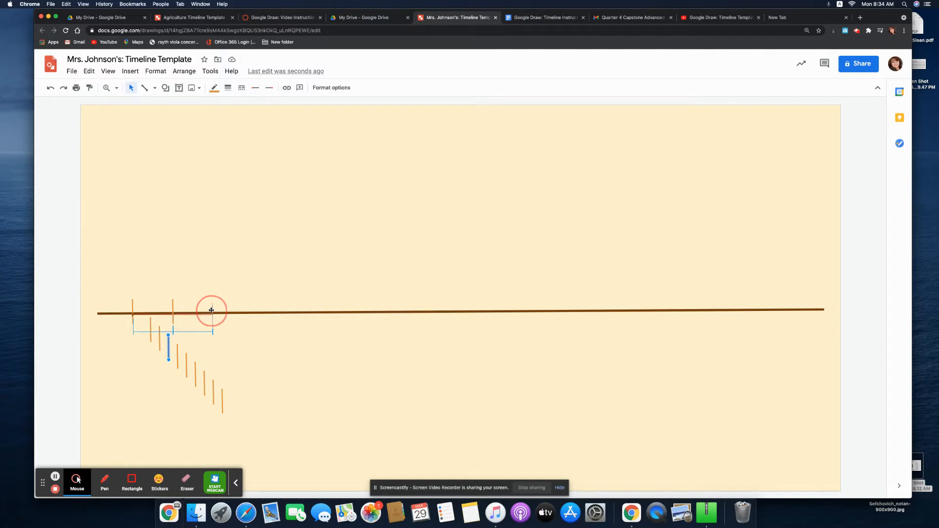
{"action": "left_click_drag", "start_coordinate": [211, 310], "coordinate": [211, 310]}
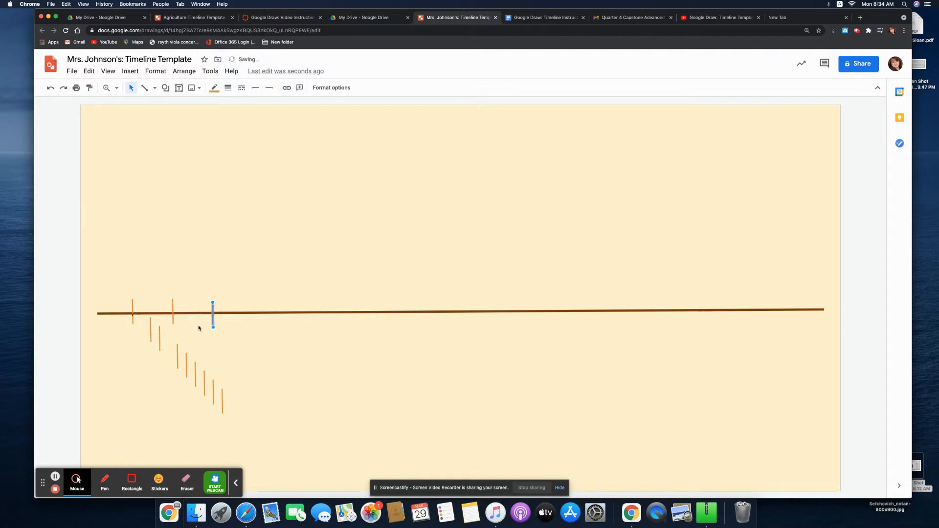
{"action": "left_click_drag", "start_coordinate": [175, 358], "coordinate": [251, 311]}
{"action": "left_click_drag", "start_coordinate": [151, 330], "coordinate": [300, 368]}
{"action": "left_click_drag", "start_coordinate": [159, 339], "coordinate": [334, 363]}
{"action": "left_click", "coordinate": [171, 307]}
{"action": "left_click_drag", "start_coordinate": [172, 308], "coordinate": [212, 304]}
{"action": "left_click", "coordinate": [253, 311]}
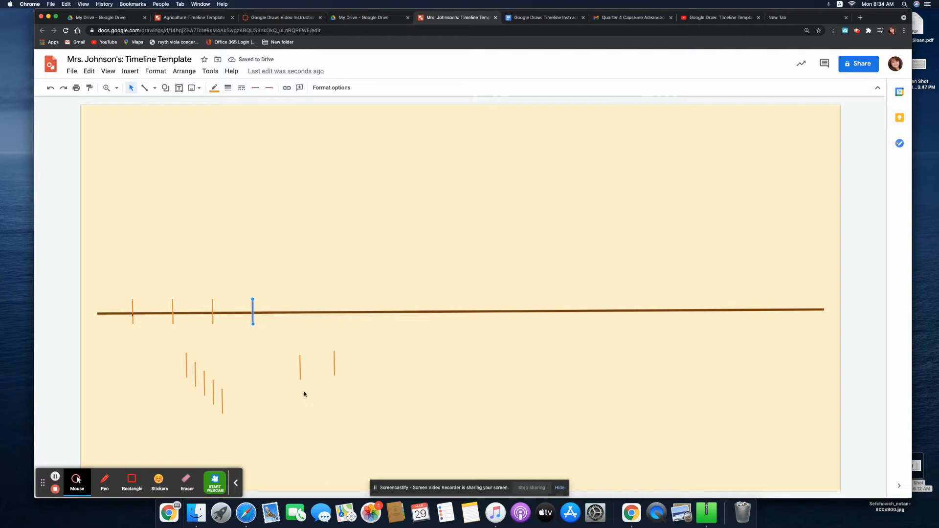
Add three more duplicate ticks along the brown line, keeping the same spacing and height as the others.
{"action": "left_click_drag", "start_coordinate": [299, 369], "coordinate": [292, 313]}
{"action": "left_click_drag", "start_coordinate": [334, 363], "coordinate": [333, 310]}
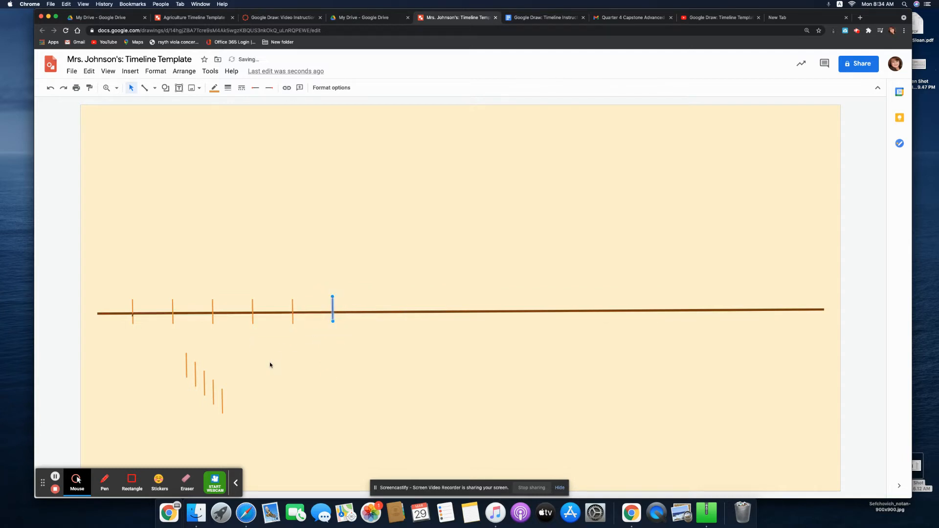
{"action": "left_click_drag", "start_coordinate": [223, 398], "coordinate": [373, 313]}
{"action": "left_click", "coordinate": [333, 311]}
{"action": "left_click", "coordinate": [373, 312]}
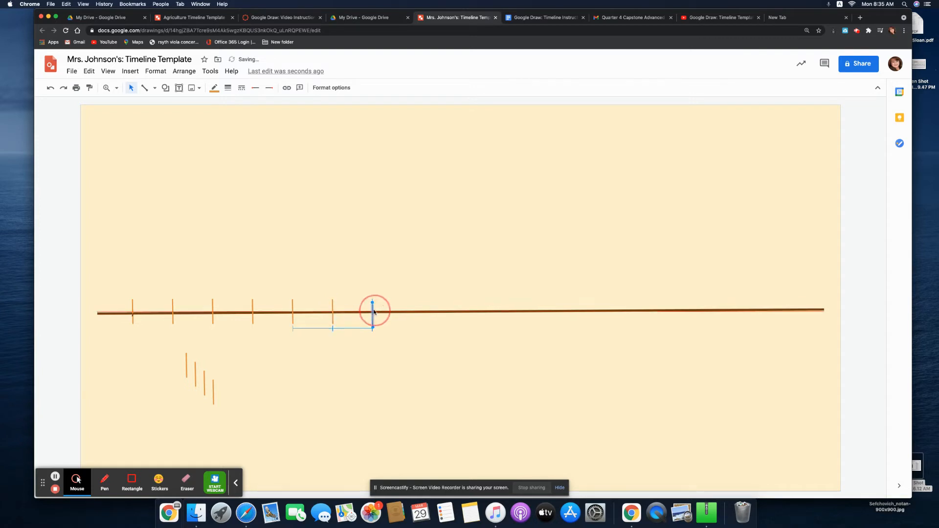
Delete the four leftover orange ticks below the brown line.
{"action": "left_click", "coordinate": [213, 392]}
{"action": "key", "text": "BackSpace"}
{"action": "left_click", "coordinate": [205, 386]}
{"action": "key", "text": "BackSpace"}
{"action": "left_click", "coordinate": [195, 380]}
{"action": "key", "text": "BackSpace"}
{"action": "left_click", "coordinate": [186, 374]}
{"action": "key", "text": "BackSpace"}
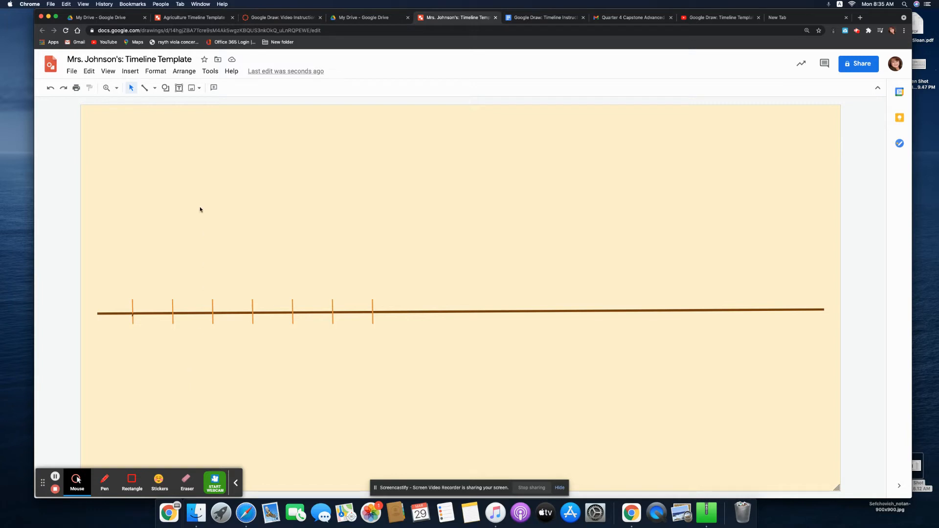
Insert word art reading "Timeline Template".
{"action": "left_click", "coordinate": [140, 74]}
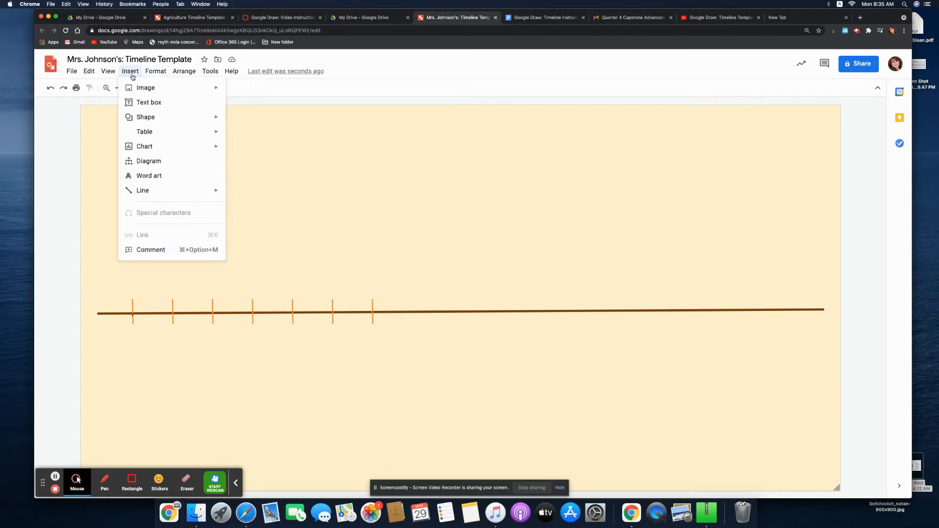
{"action": "left_click", "coordinate": [152, 175]}
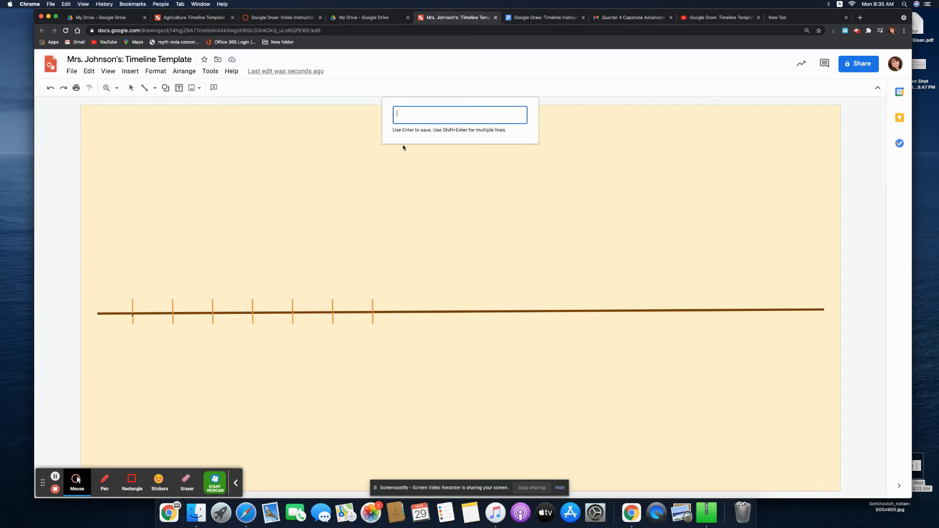
{"action": "type", "text": "Timeline Template"}
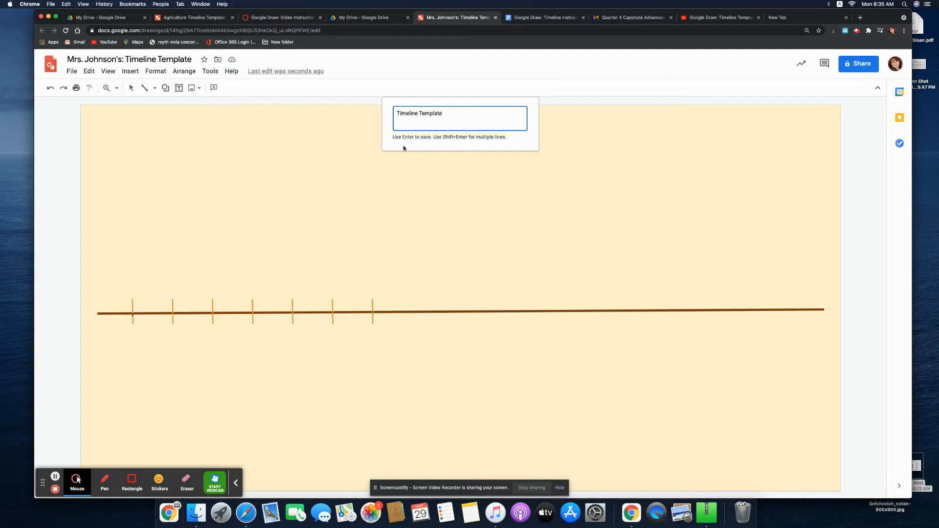
{"action": "key", "text": "Return"}
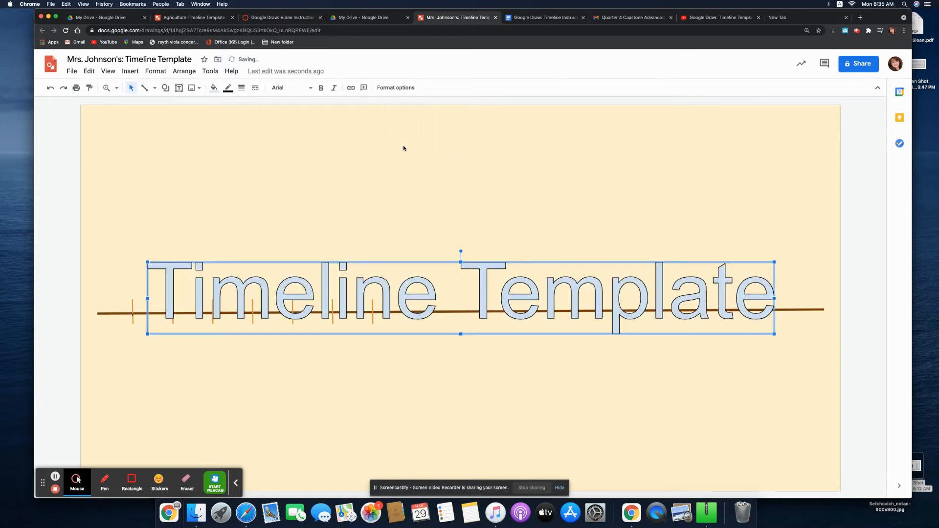
Move the word art title to the upper part of the canvas and shrink it to roughly half the canvas width.
{"action": "left_click_drag", "start_coordinate": [429, 261], "coordinate": [432, 127]}
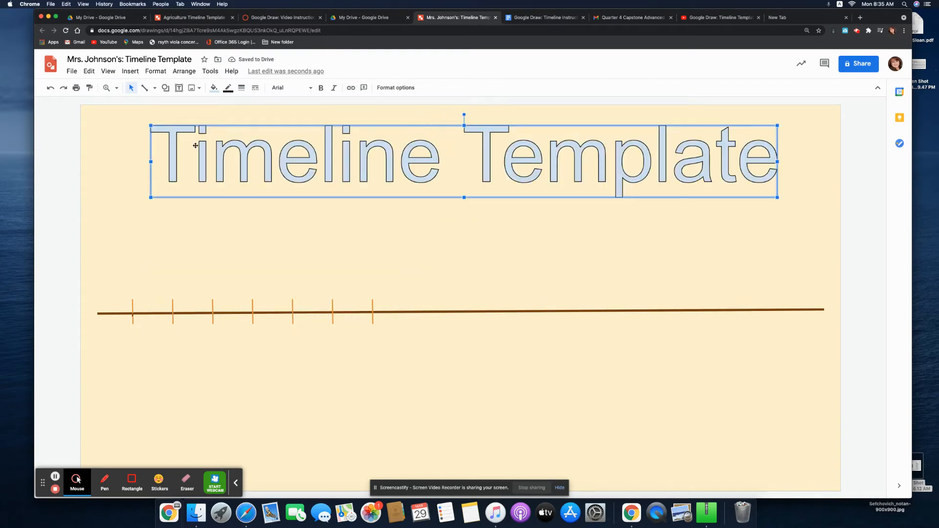
{"action": "left_click_drag", "start_coordinate": [150, 198], "coordinate": [421, 176]}
{"action": "left_click_drag", "start_coordinate": [505, 151], "coordinate": [381, 146]}
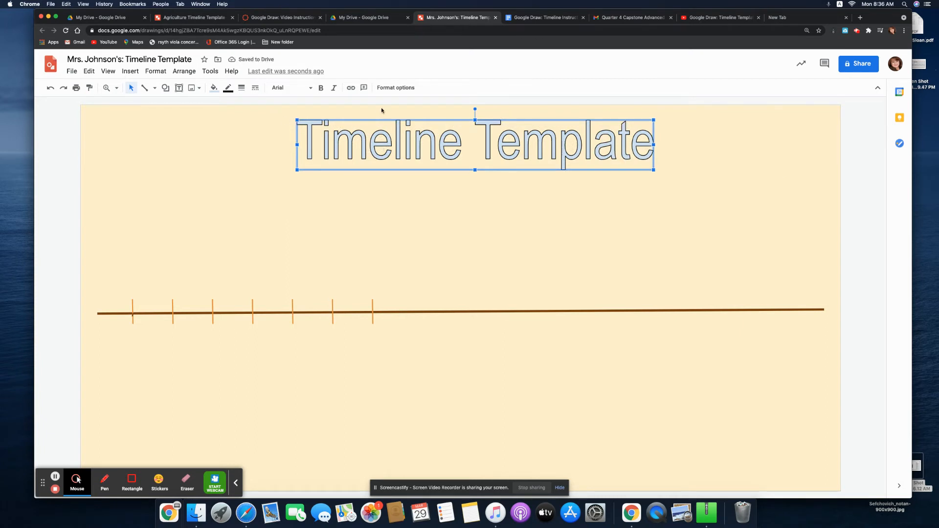
Fill the word art title with the darkest brownish-yellow shade.
{"action": "left_click", "coordinate": [388, 88]}
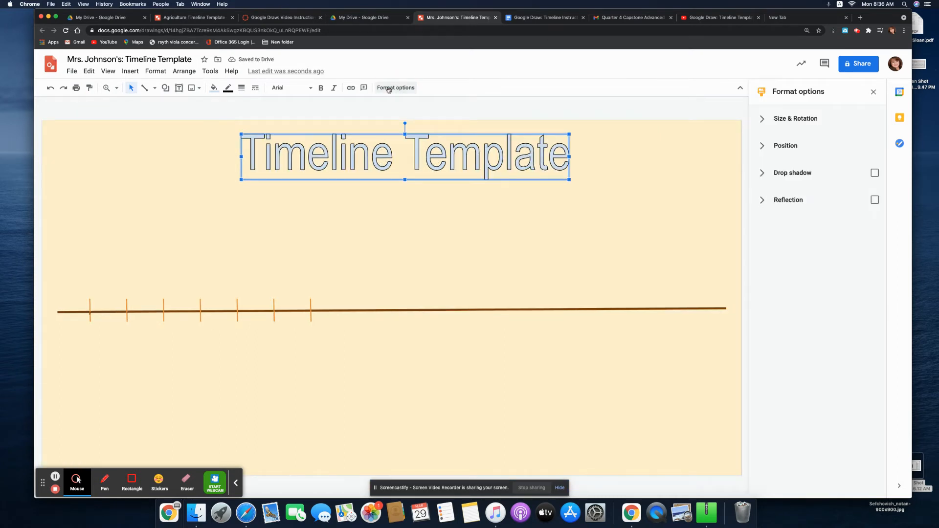
{"action": "left_click", "coordinate": [214, 88]}
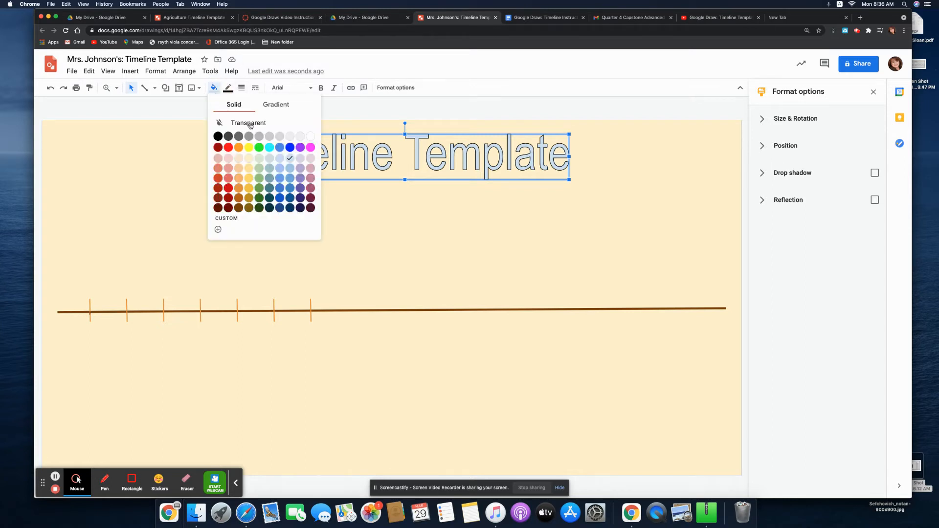
{"action": "left_click", "coordinate": [249, 207]}
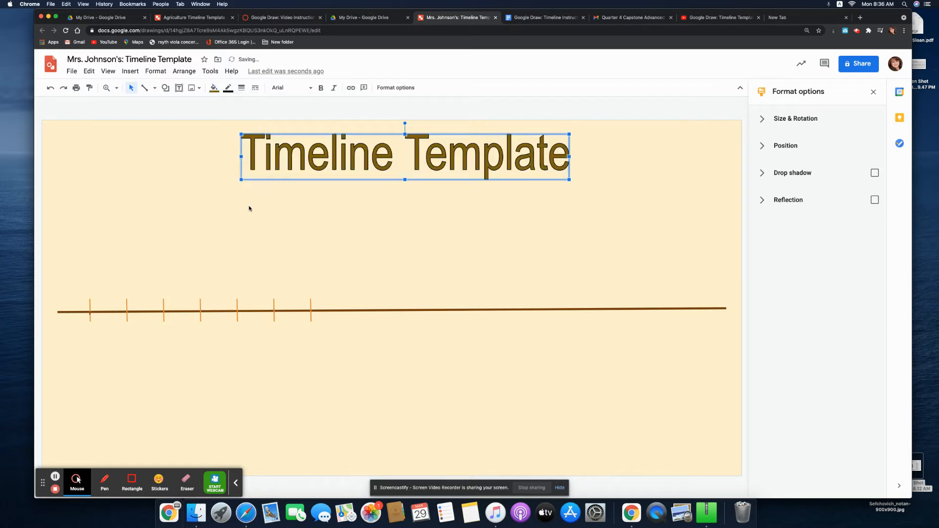
Change the title's font to Aclonica and shrink the title to about a third of the canvas width, centred near the upper edge.
{"action": "left_click", "coordinate": [289, 88]}
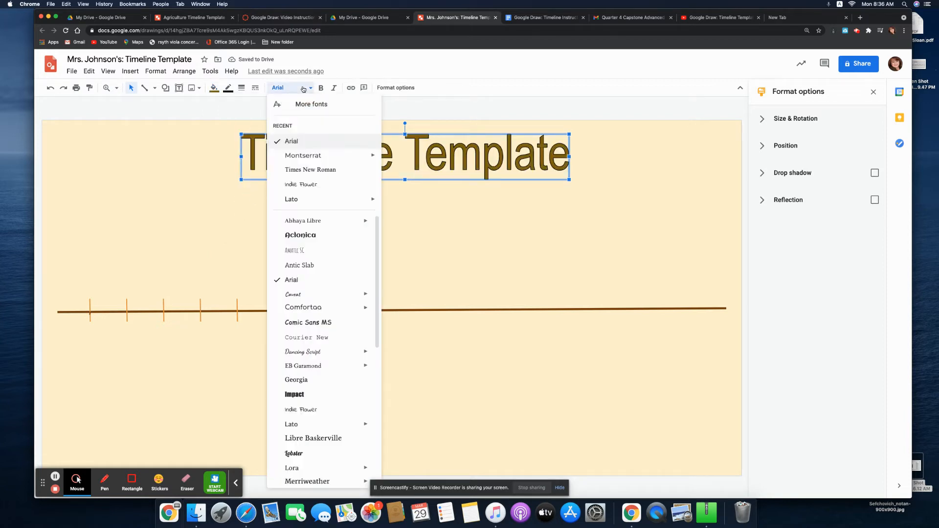
{"action": "left_click", "coordinate": [302, 235]}
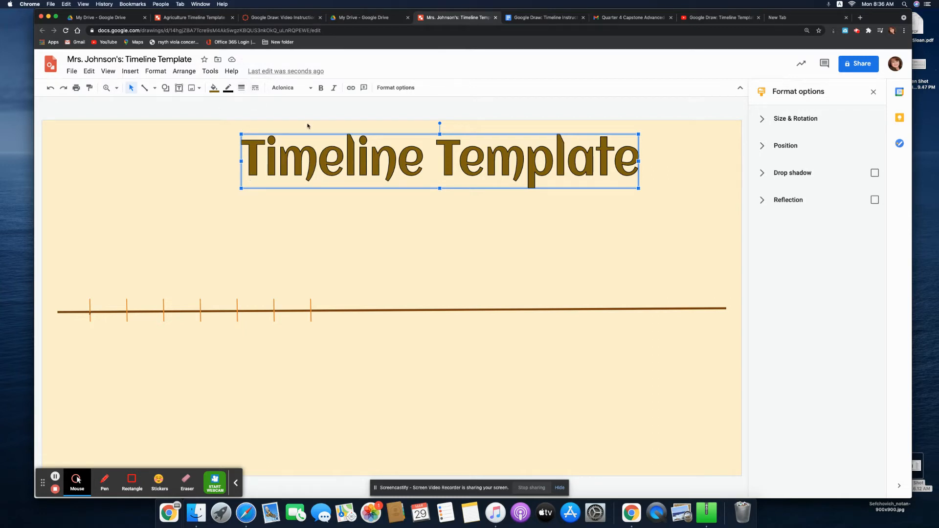
{"action": "left_click_drag", "start_coordinate": [240, 189], "coordinate": [300, 155]}
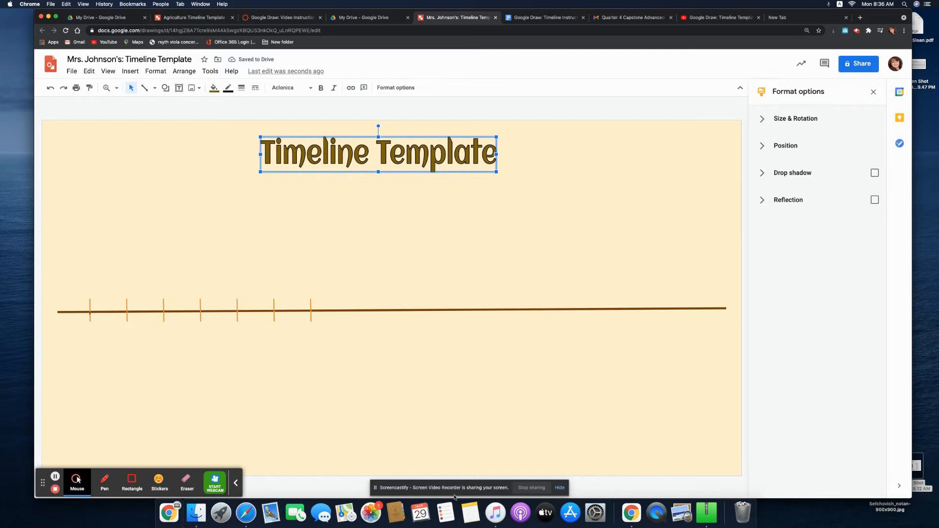
{"action": "left_click", "coordinate": [872, 91]}
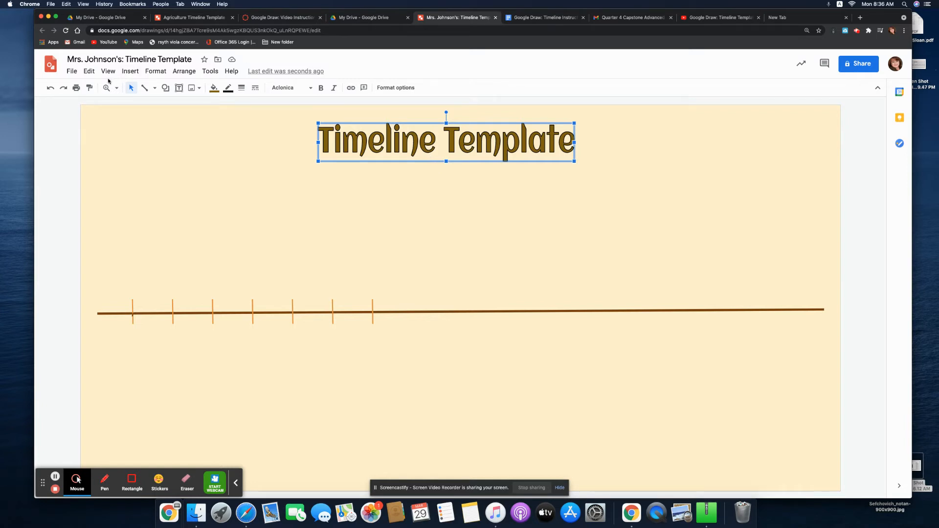
Add a text box beneath the title reading "Please insert various events on your timeline.".
{"action": "left_click", "coordinate": [179, 88]}
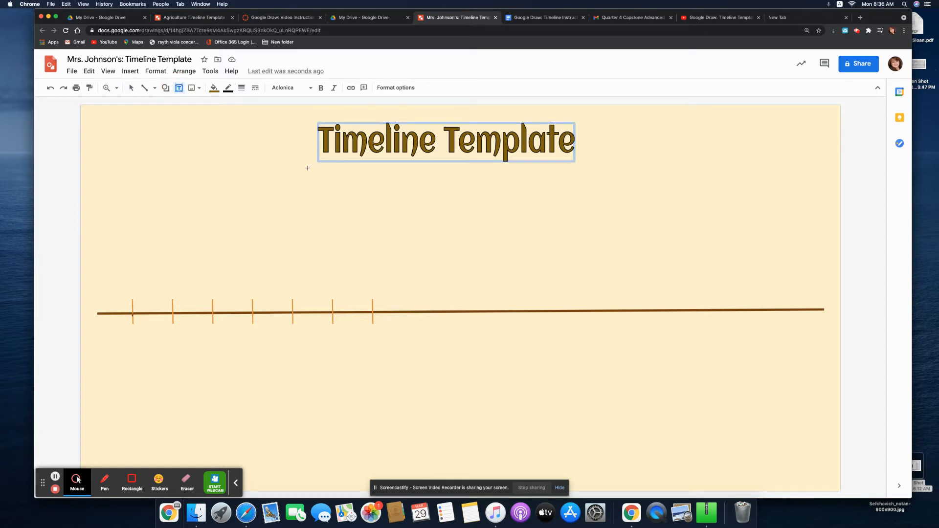
{"action": "left_click_drag", "start_coordinate": [290, 173], "coordinate": [596, 192]}
{"action": "left_click", "coordinate": [414, 183]}
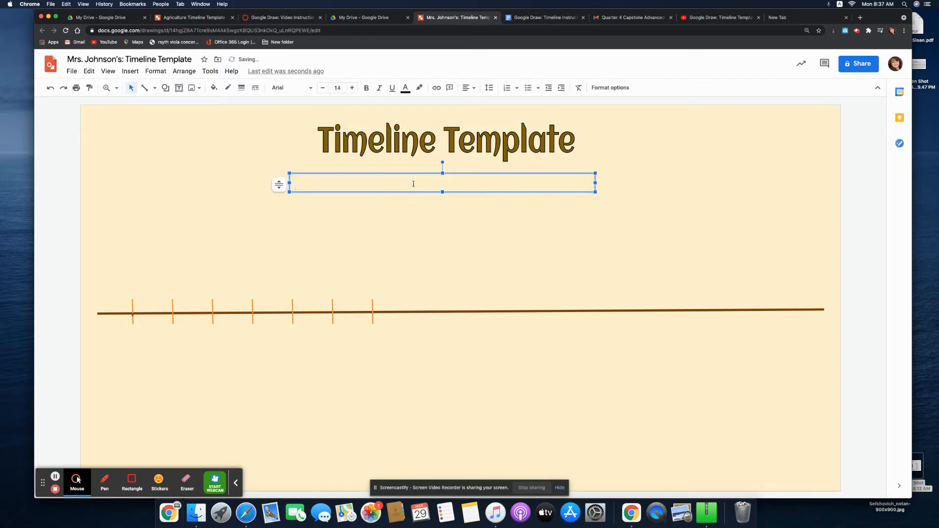
{"action": "type", "text": "Plea"}
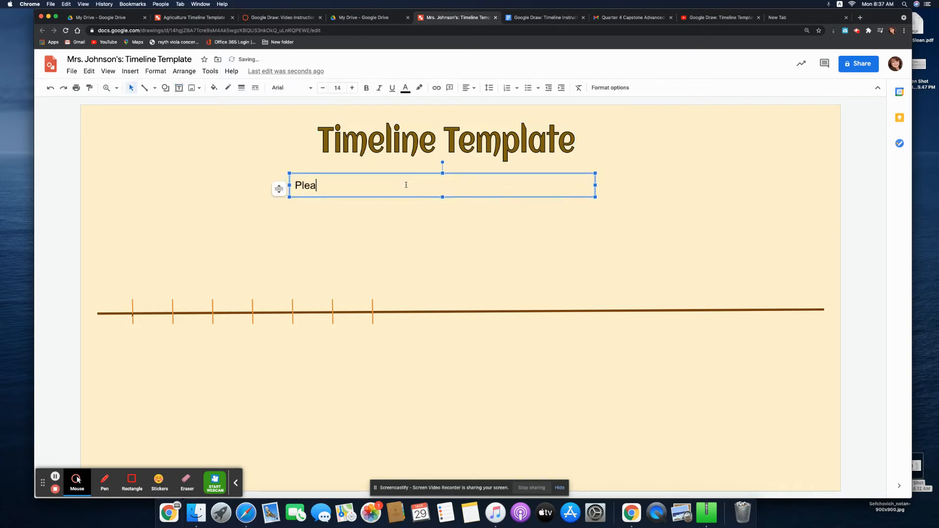
{"action": "type", "text": "se insert various events on your t"}
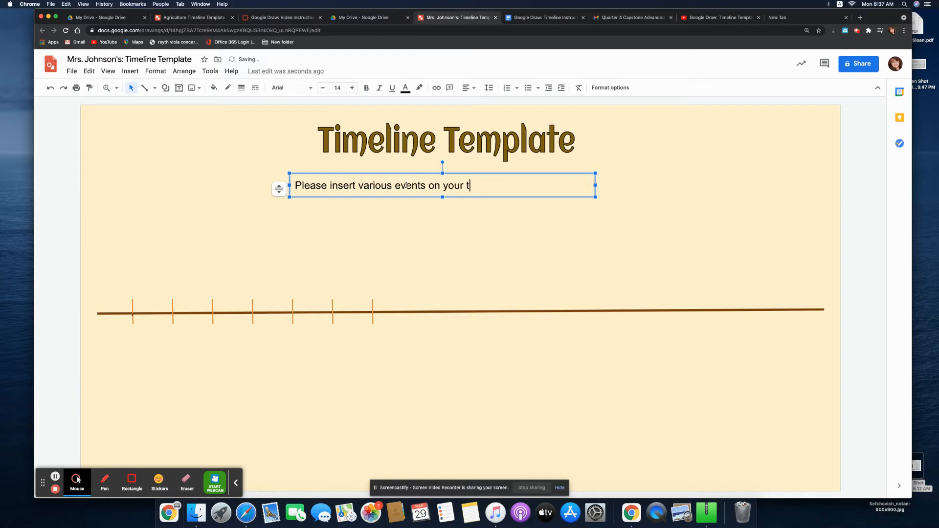
{"action": "type", "text": "imeline."}
Set the instruction text's font size to 12 and move its box up and to the right, close beneath the title.
{"action": "left_click", "coordinate": [323, 88]}
{"action": "left_click", "coordinate": [323, 88]}
{"action": "left_click", "coordinate": [323, 88]}
{"action": "left_click", "coordinate": [323, 89]}
{"action": "left_click_drag", "start_coordinate": [518, 185], "coordinate": [301, 186]}
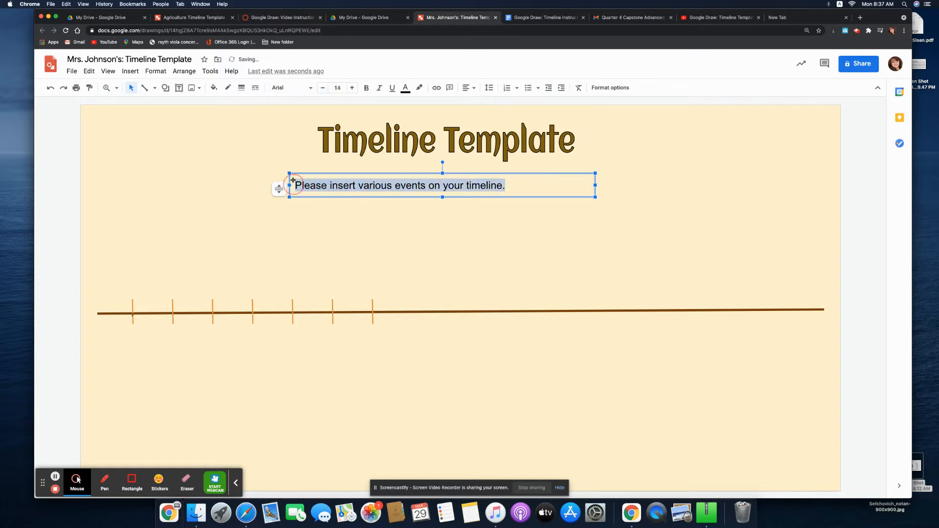
{"action": "left_click", "coordinate": [323, 88]}
{"action": "left_click", "coordinate": [323, 88]}
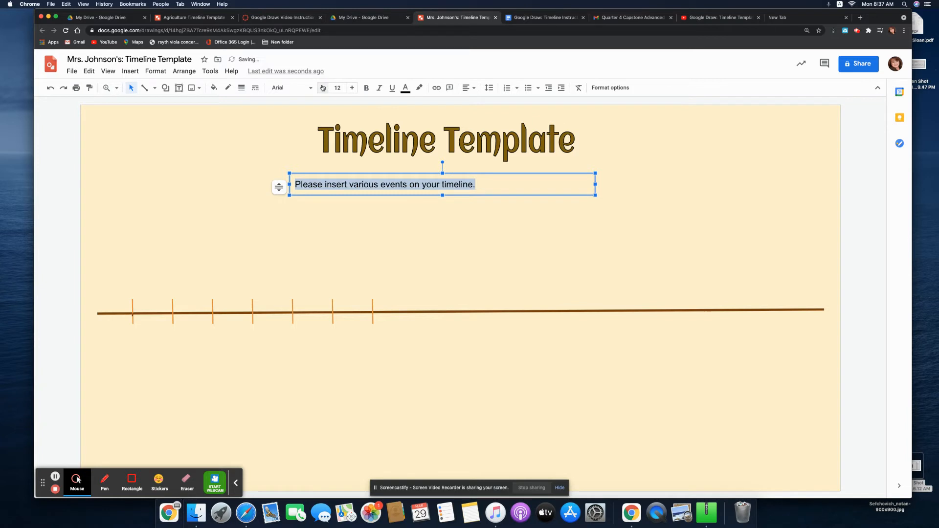
{"action": "mouse_move", "coordinate": [297, 173]}
{"action": "left_mouse_down"}
{"action": "mouse_move", "coordinate": [299, 155]}
{"action": "mouse_move", "coordinate": [298, 163]}
{"action": "left_mouse_up"}
{"action": "left_click_drag", "start_coordinate": [481, 174], "coordinate": [494, 172]}
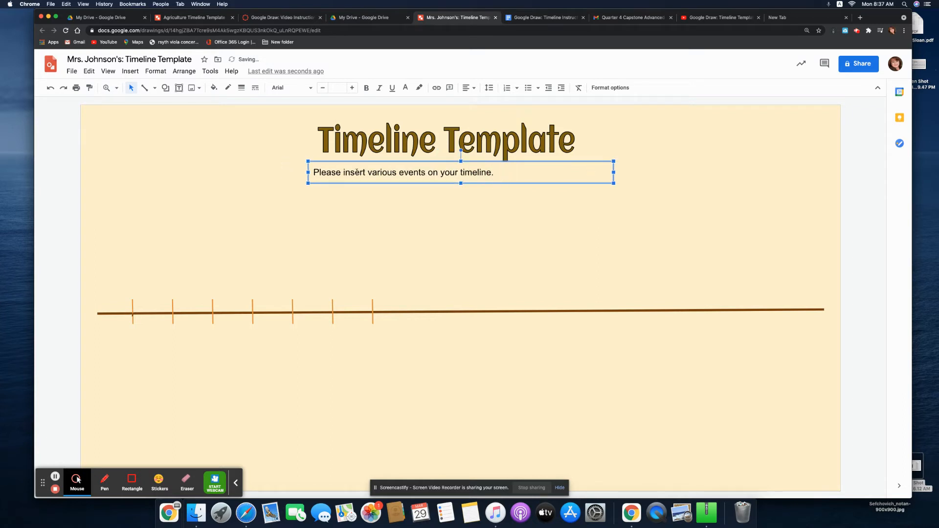
Narrow the instruction text box from both sides to fit its single line, keeping it centred beneath the title.
{"action": "left_click_drag", "start_coordinate": [308, 172], "coordinate": [355, 172]}
{"action": "left_click_drag", "start_coordinate": [614, 172], "coordinate": [552, 172]}
{"action": "double_click", "coordinate": [483, 170]}
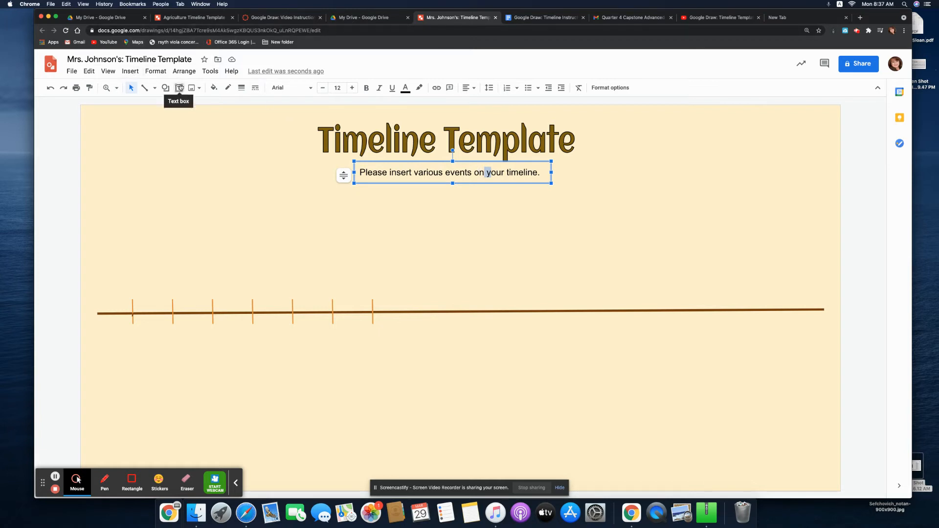
Draw a rounded rectangle above the first two ticks, about a tenth of the canvas width.
{"action": "left_click", "coordinate": [130, 71]}
{"action": "mouse_move", "coordinate": [136, 117]}
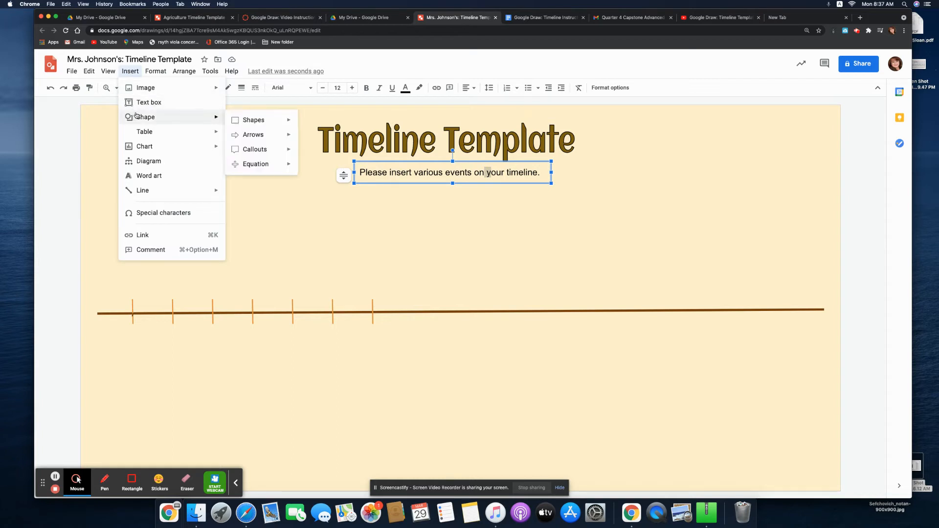
{"action": "mouse_move", "coordinate": [274, 123]}
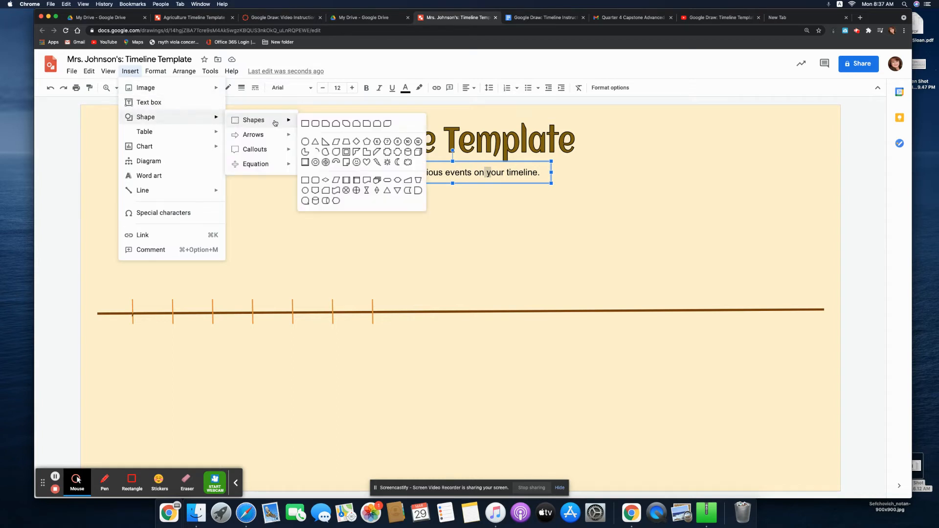
{"action": "left_click", "coordinate": [315, 124]}
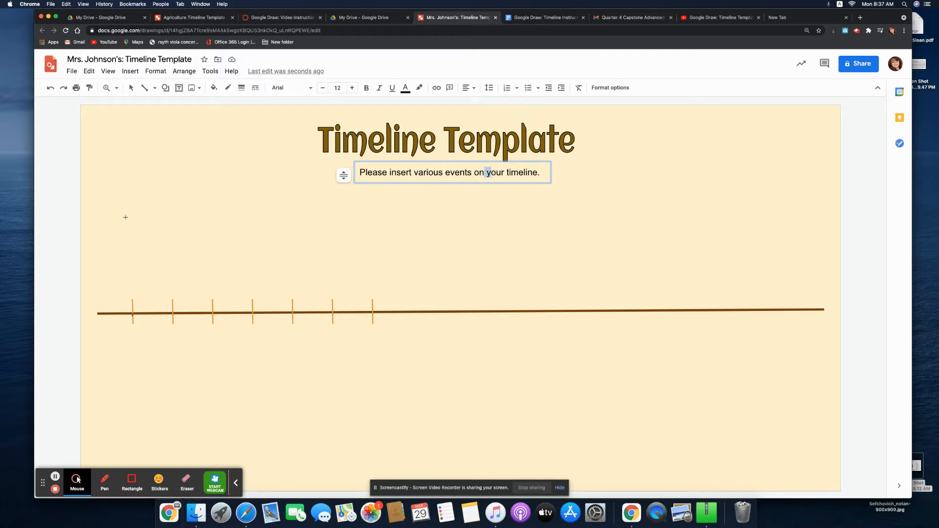
{"action": "left_click_drag", "start_coordinate": [132, 214], "coordinate": [205, 263]}
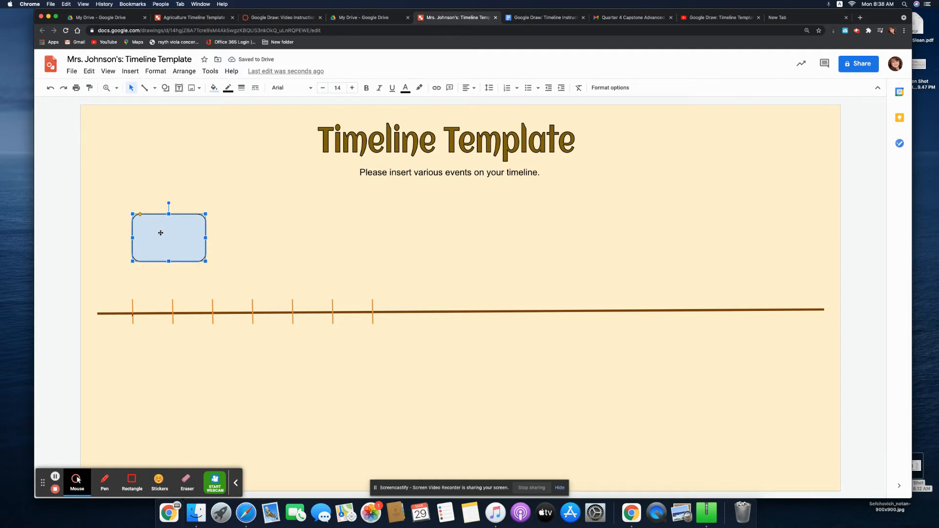
Fill the rounded rectangle with the custom tan colour #efcf8cff.
{"action": "left_click", "coordinate": [217, 88]}
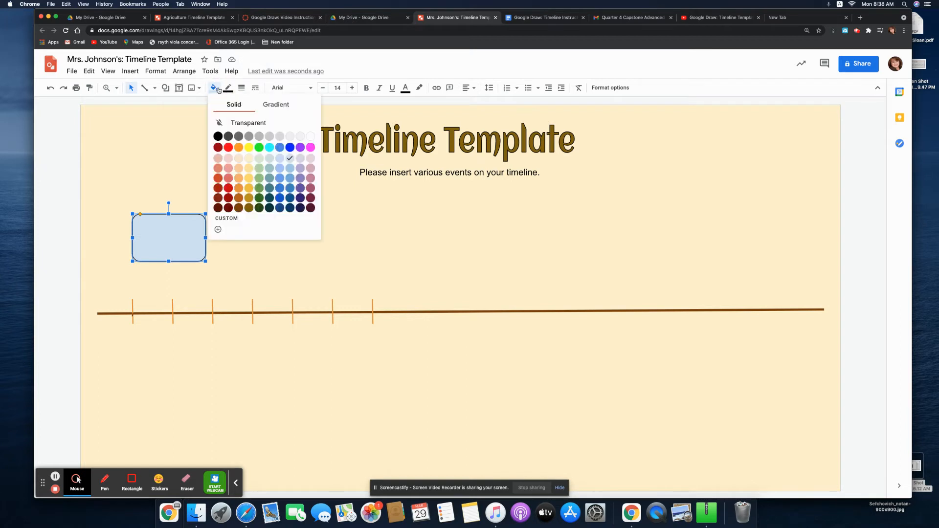
{"action": "left_click", "coordinate": [247, 160]}
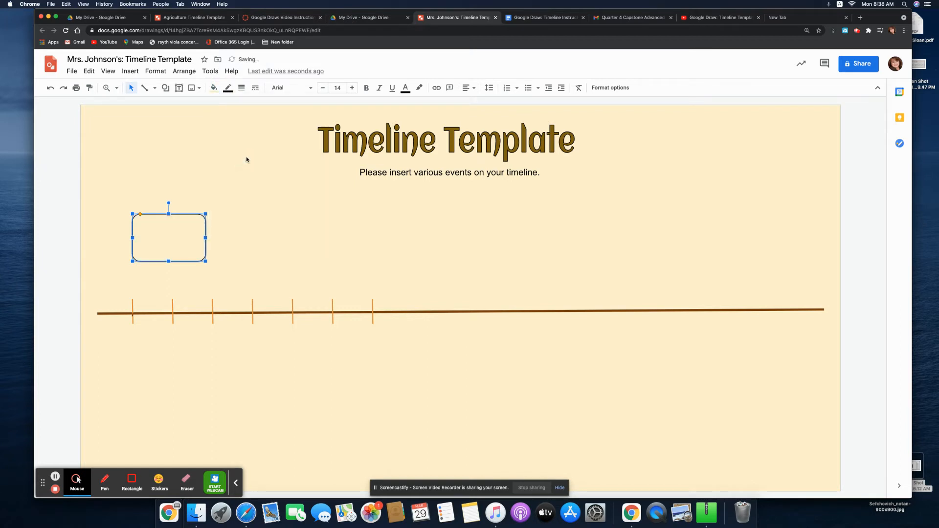
{"action": "left_click", "coordinate": [218, 89]}
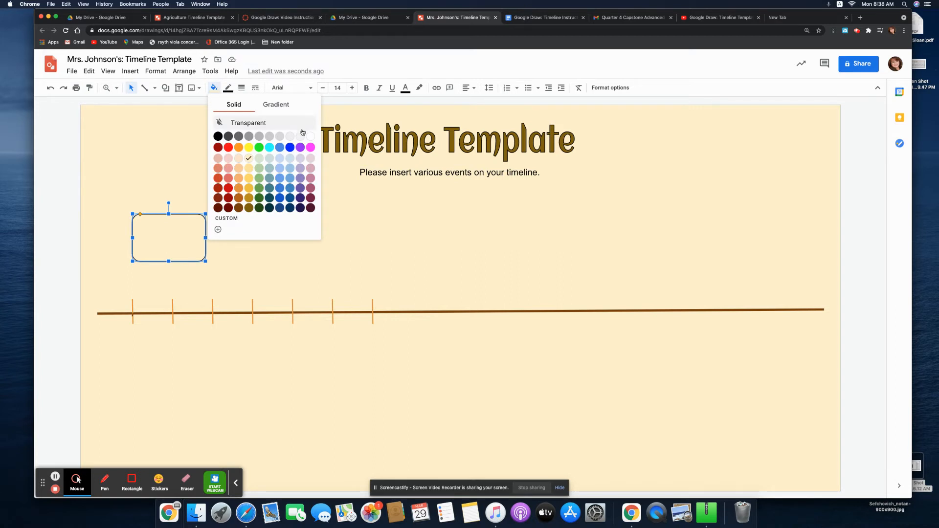
{"action": "left_click", "coordinate": [219, 230]}
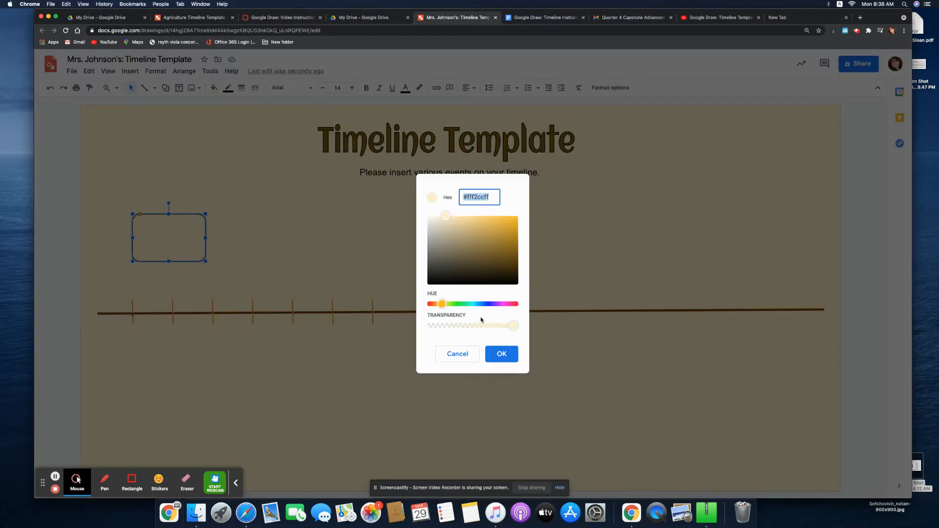
{"action": "left_click", "coordinate": [515, 325]}
{"action": "left_click", "coordinate": [446, 227]}
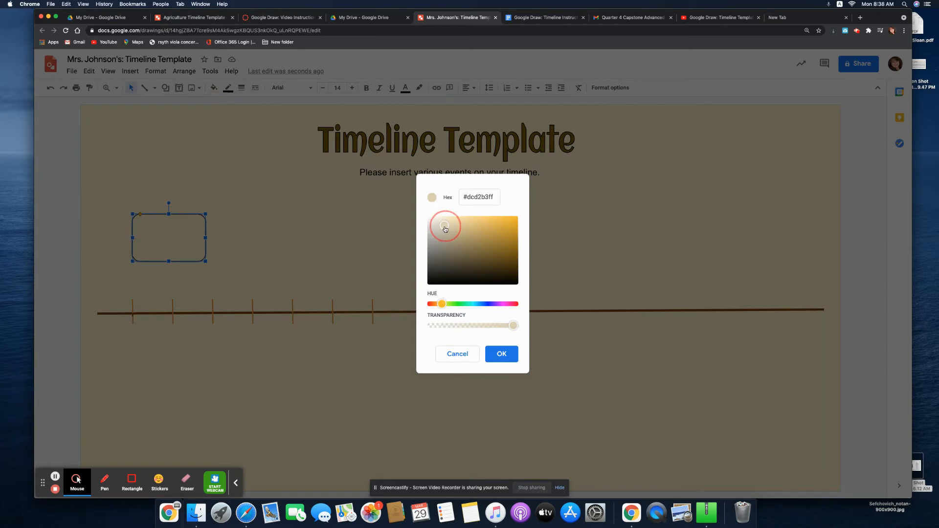
{"action": "left_click_drag", "start_coordinate": [442, 304], "coordinate": [444, 305]}
{"action": "mouse_move", "coordinate": [444, 226]}
{"action": "left_mouse_down"}
{"action": "mouse_move", "coordinate": [480, 224]}
{"action": "mouse_move", "coordinate": [465, 221]}
{"action": "left_mouse_up"}
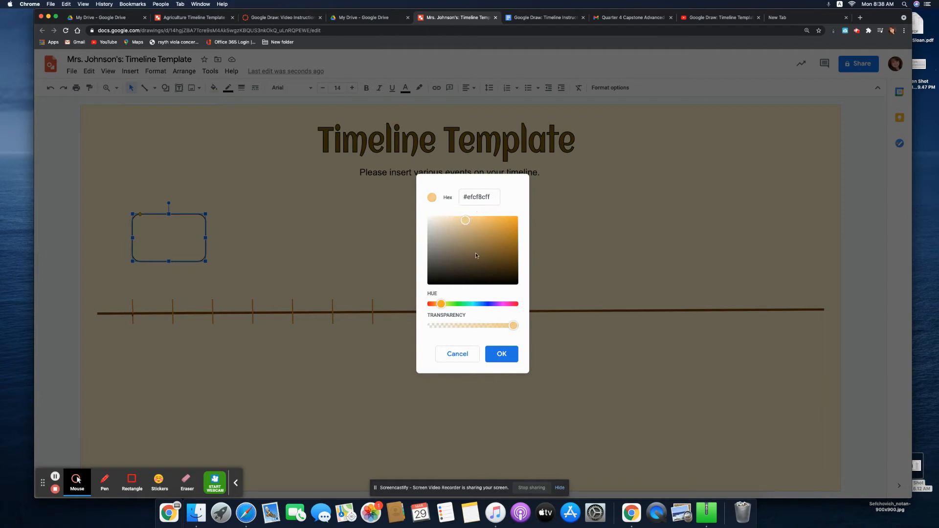
{"action": "left_click", "coordinate": [501, 353]}
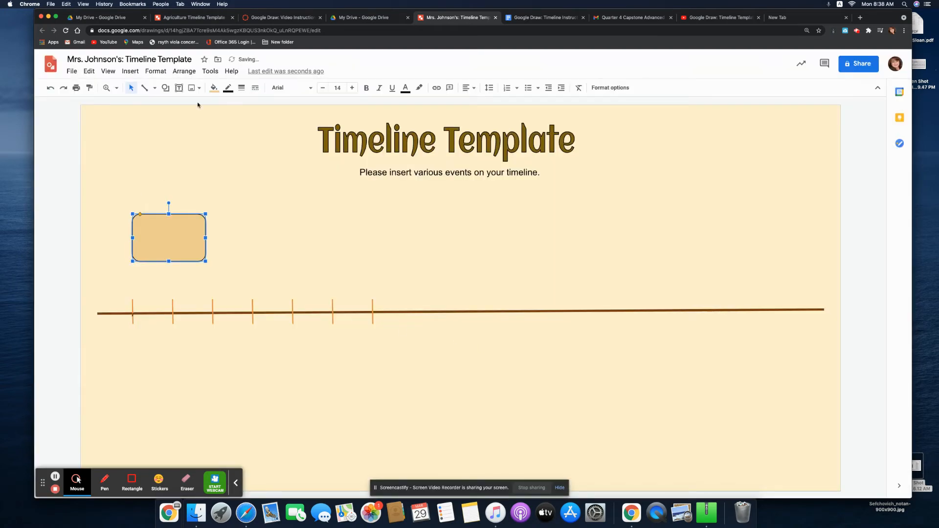
Give the rounded rectangle a dark yellow border with a weight of 4px.
{"action": "left_click", "coordinate": [227, 89]}
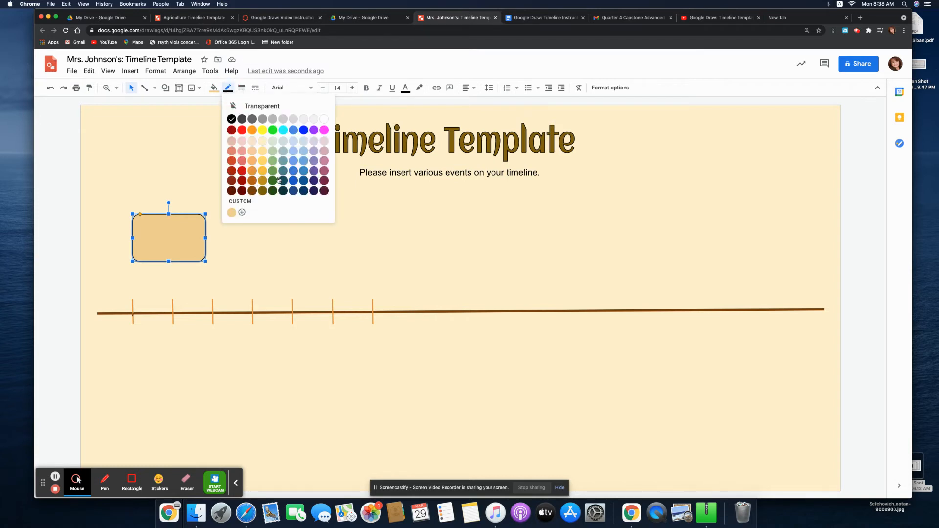
{"action": "left_click", "coordinate": [263, 180]}
{"action": "left_click", "coordinate": [212, 254]}
{"action": "left_click", "coordinate": [169, 232]}
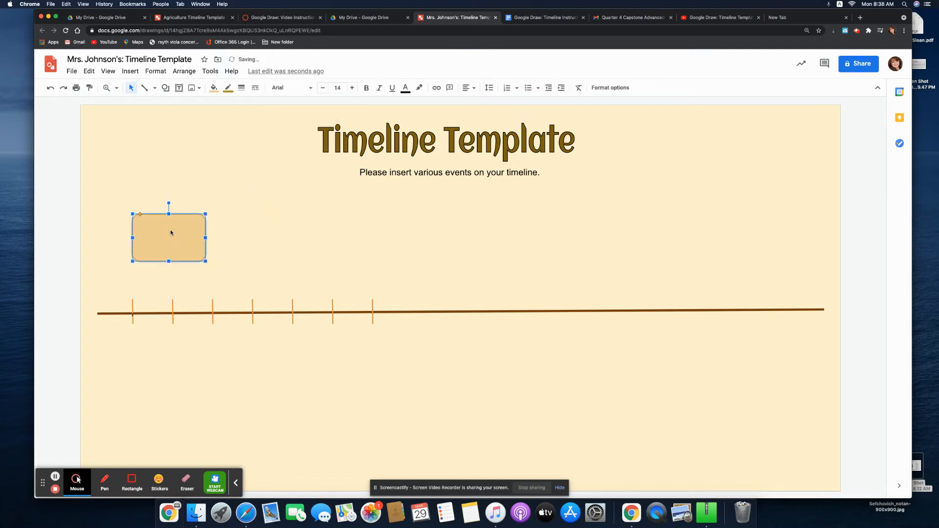
{"action": "left_click", "coordinate": [241, 88]}
{"action": "left_click", "coordinate": [260, 147]}
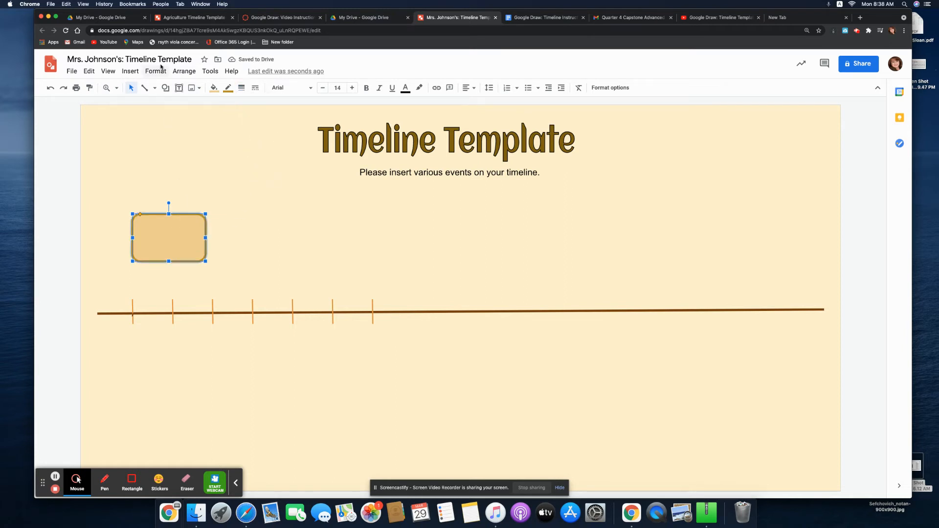
Try to fit a small text box inside the rounded rectangle.
{"action": "left_click", "coordinate": [146, 229]}
{"action": "left_click", "coordinate": [179, 88]}
{"action": "left_click", "coordinate": [150, 225]}
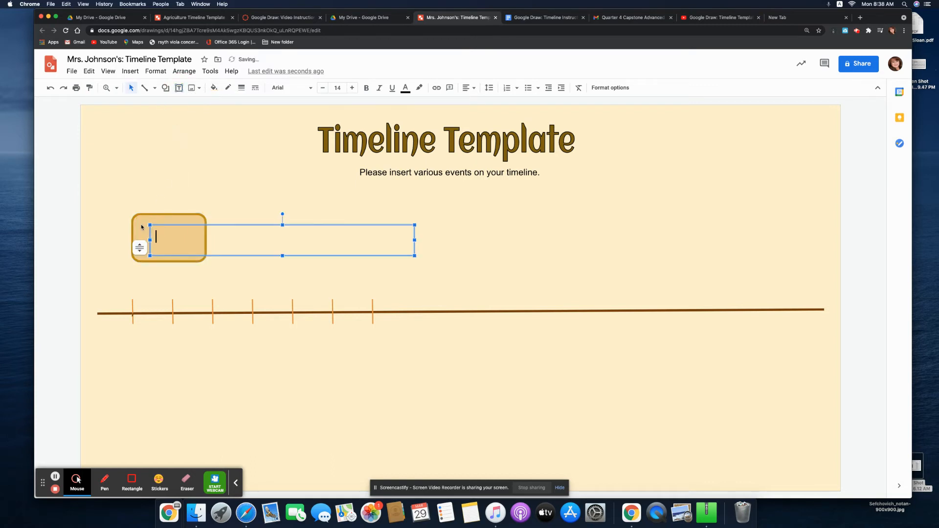
{"action": "left_click_drag", "start_coordinate": [415, 239], "coordinate": [138, 221]}
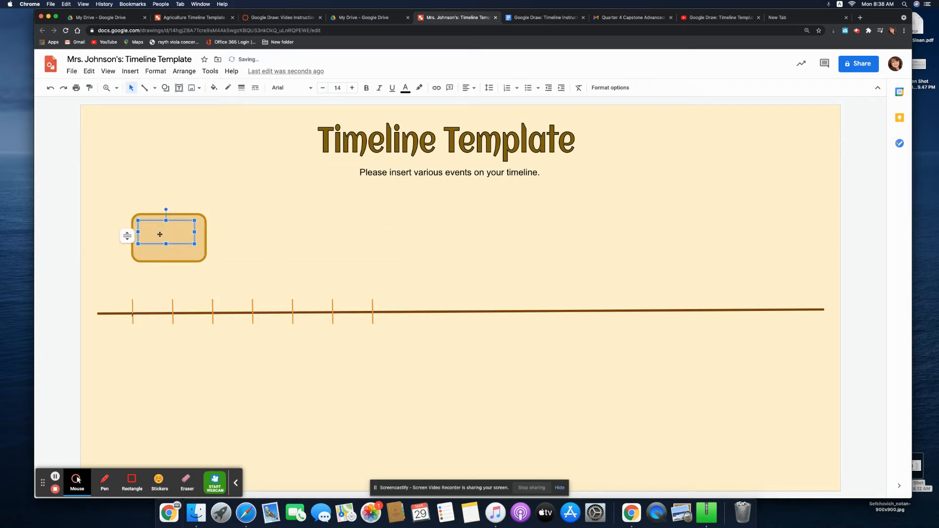
{"action": "left_click_drag", "start_coordinate": [195, 244], "coordinate": [195, 254]}
{"action": "left_click", "coordinate": [197, 252]}
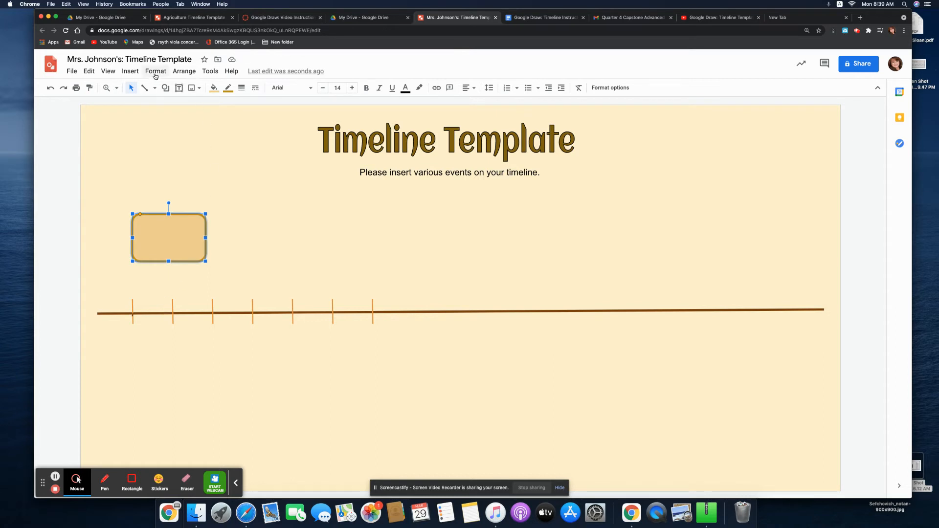
Add a small text box beneath the first tick reading "1850".
{"action": "left_click", "coordinate": [130, 72]}
{"action": "left_click", "coordinate": [134, 103]}
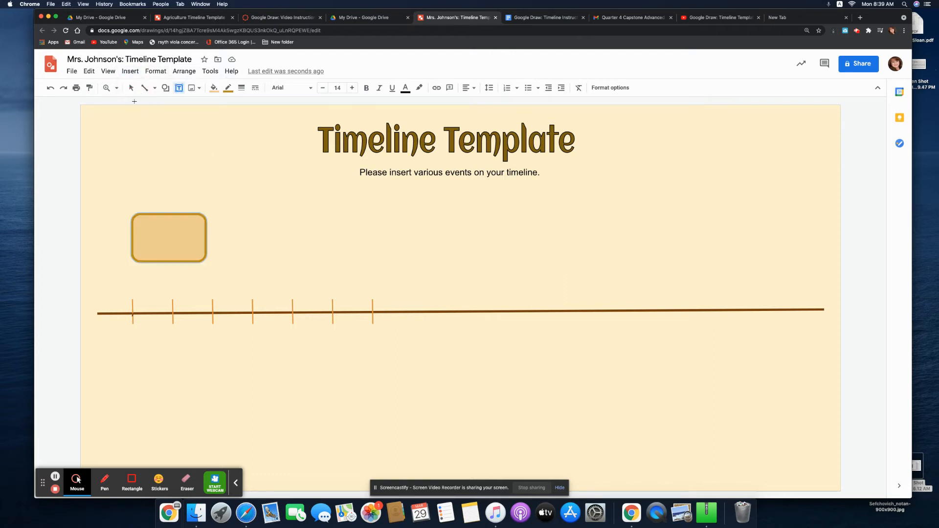
{"action": "left_click_drag", "start_coordinate": [123, 332], "coordinate": [156, 355]}
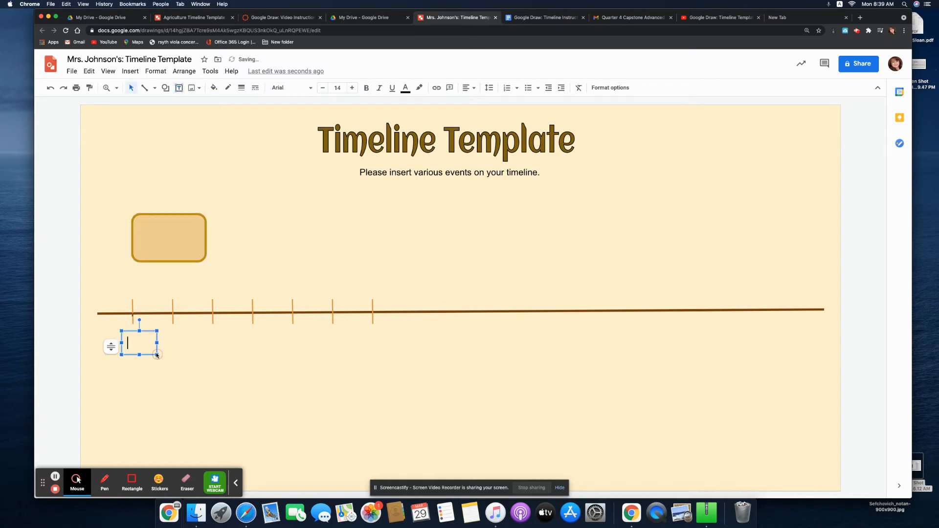
{"action": "type", "text": "1850"}
Colour the 1850 label's text in the darkest orange-brown shade and keep its font as Arial.
{"action": "double_click", "coordinate": [147, 344]}
{"action": "left_click", "coordinate": [112, 347]}
{"action": "left_click", "coordinate": [405, 89]}
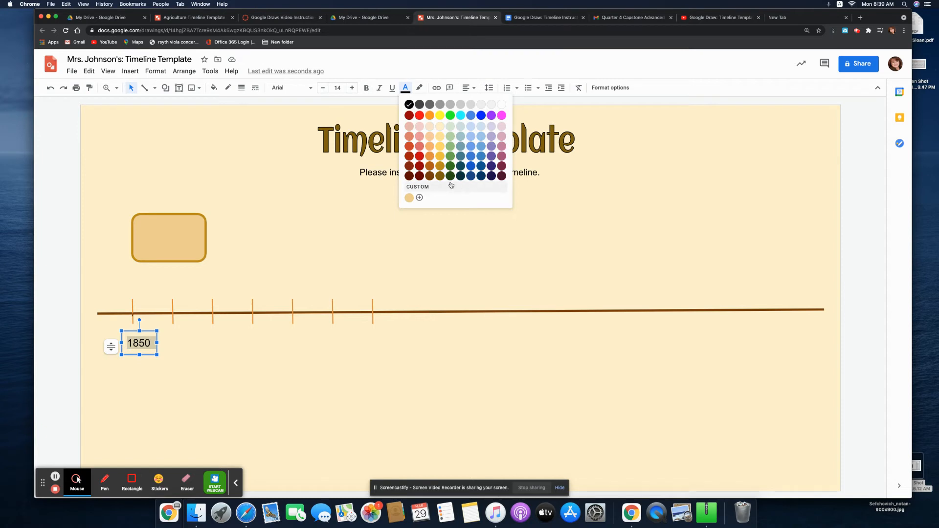
{"action": "left_click", "coordinate": [430, 177]}
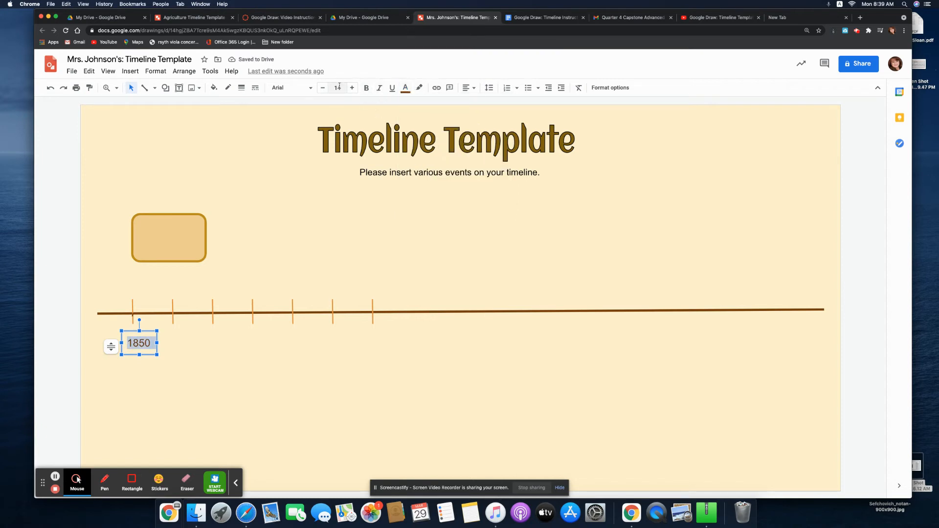
{"action": "left_click", "coordinate": [311, 88]}
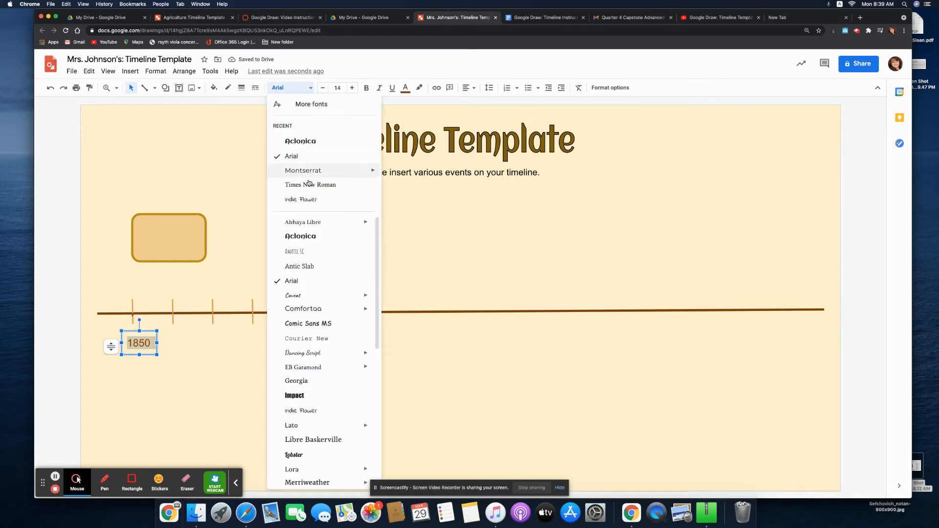
{"action": "left_click", "coordinate": [310, 157]}
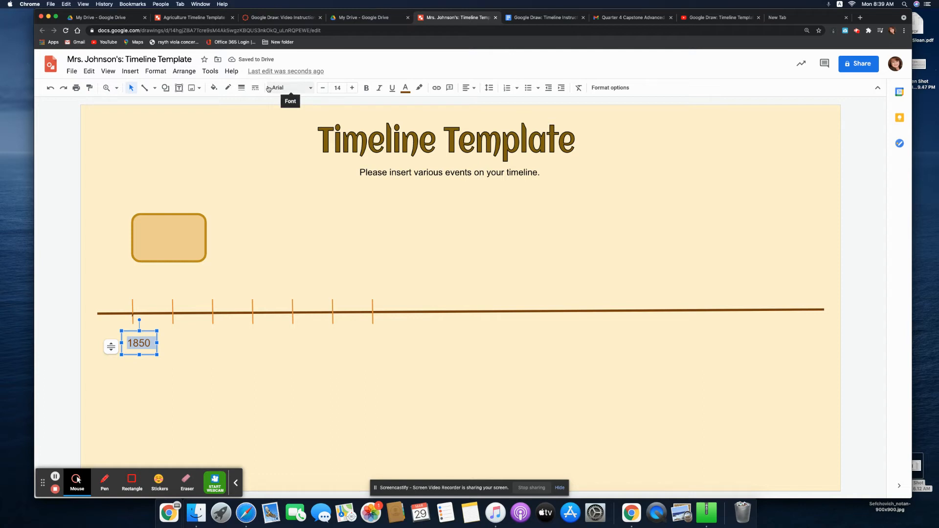
Give the 1850 text box a 3px border and reapply the darkest orange-brown text colour.
{"action": "left_click", "coordinate": [241, 88]}
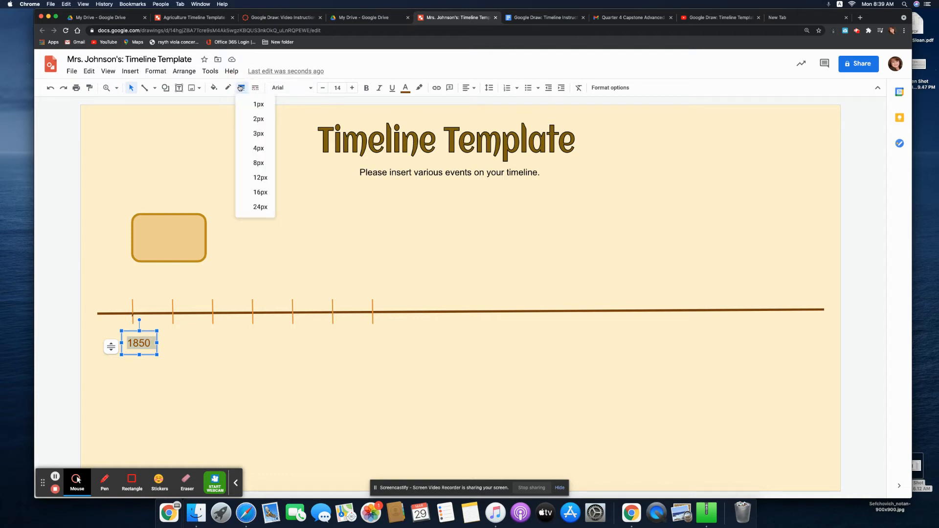
{"action": "left_click", "coordinate": [253, 134]}
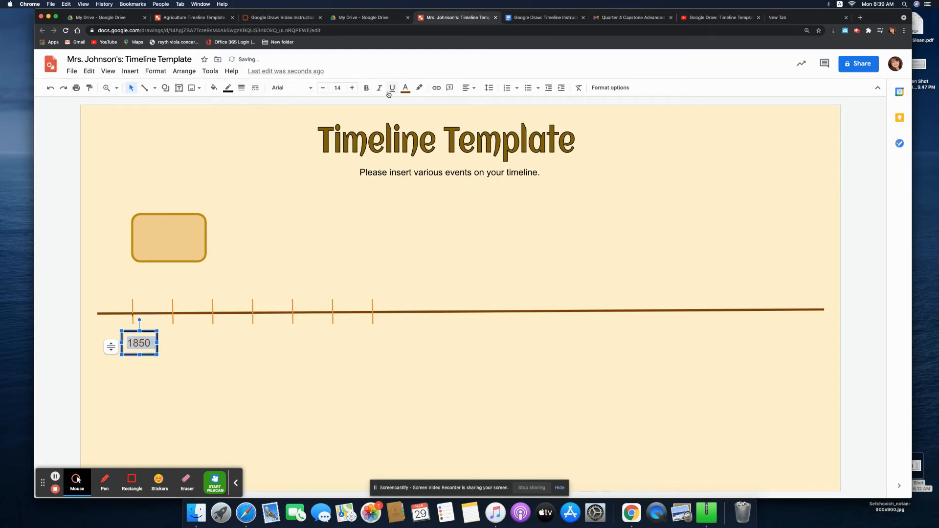
{"action": "left_click", "coordinate": [405, 88]}
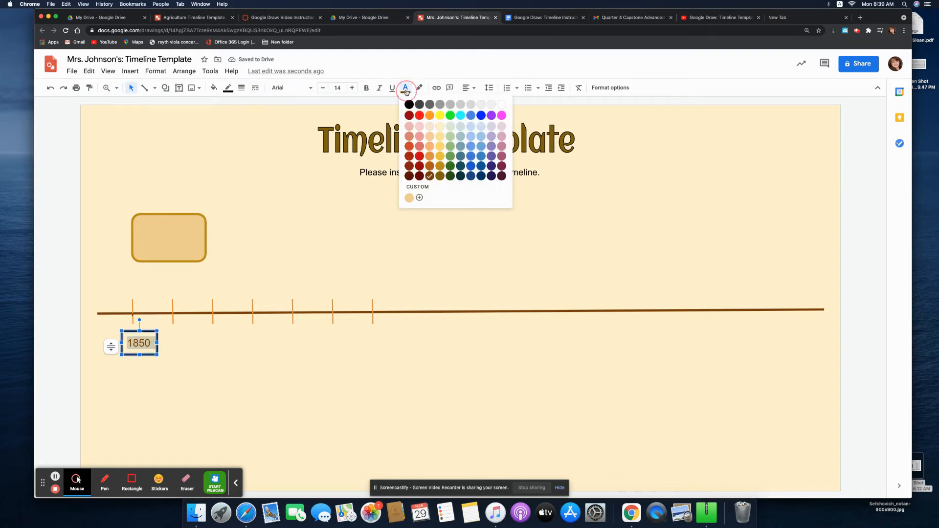
{"action": "left_click", "coordinate": [429, 177]}
{"action": "left_click", "coordinate": [268, 342]}
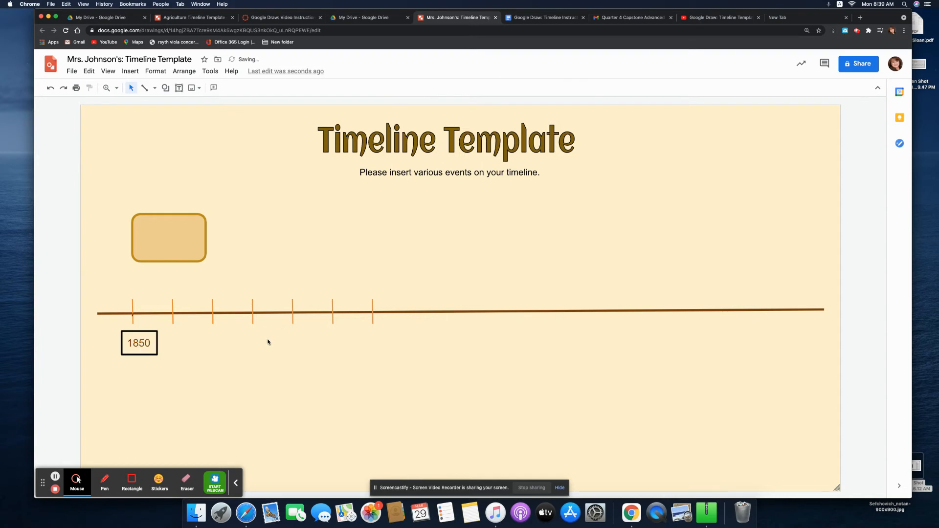
Try to paste a copy of the 1850 label, then delete the stray pasted ticks.
{"action": "left_click", "coordinate": [128, 341]}
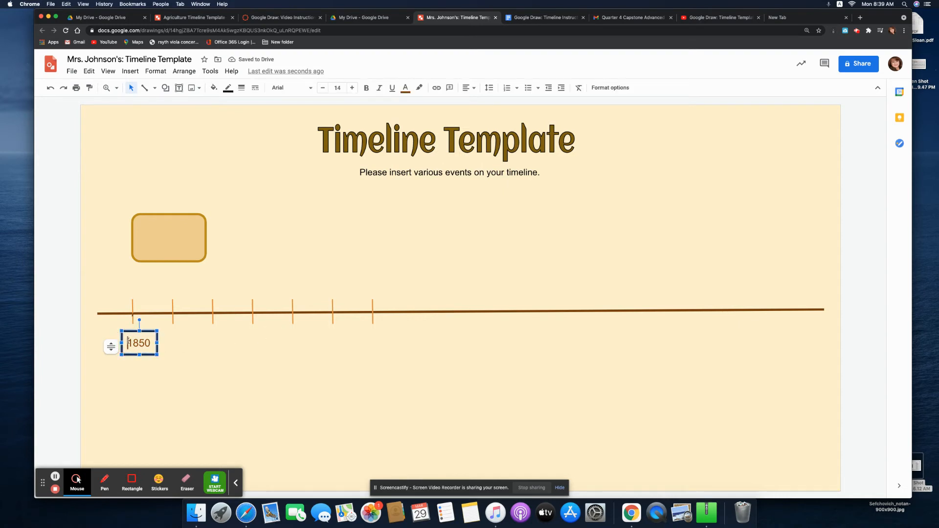
{"action": "key", "text": "ctrl+v"}
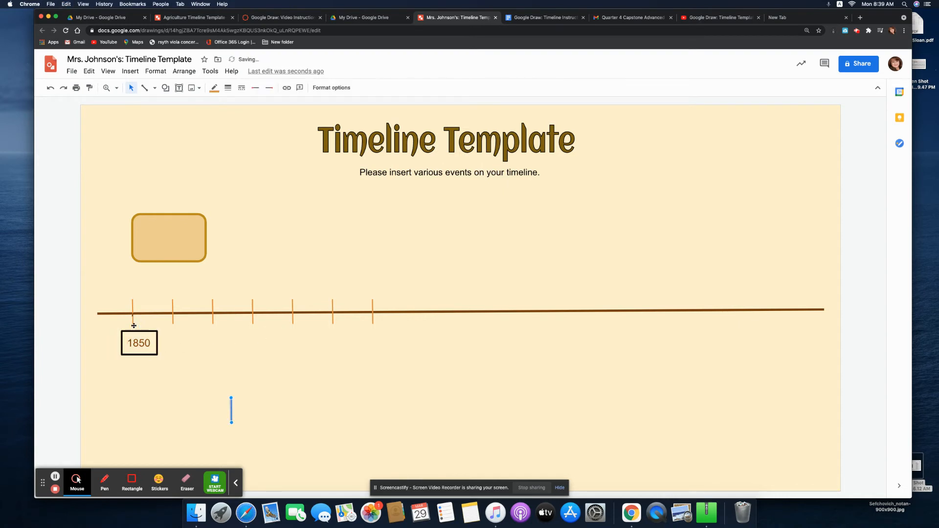
{"action": "key", "text": "ctrl+v"}
{"action": "key", "text": "BackSpace"}
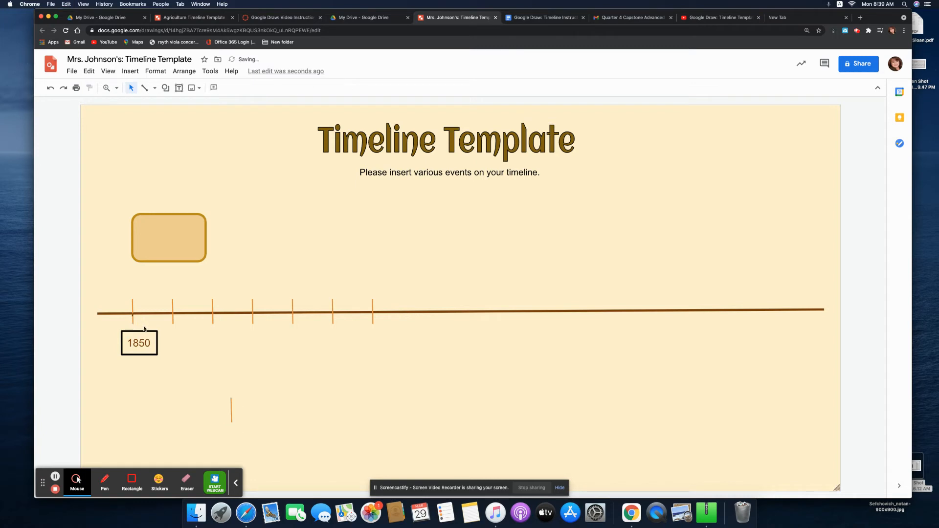
{"action": "left_click", "coordinate": [231, 412]}
{"action": "key", "text": "BackSpace"}
Duplicate the 1850 label and place the copy level with the original, beneath the third tick.
{"action": "left_click", "coordinate": [137, 346]}
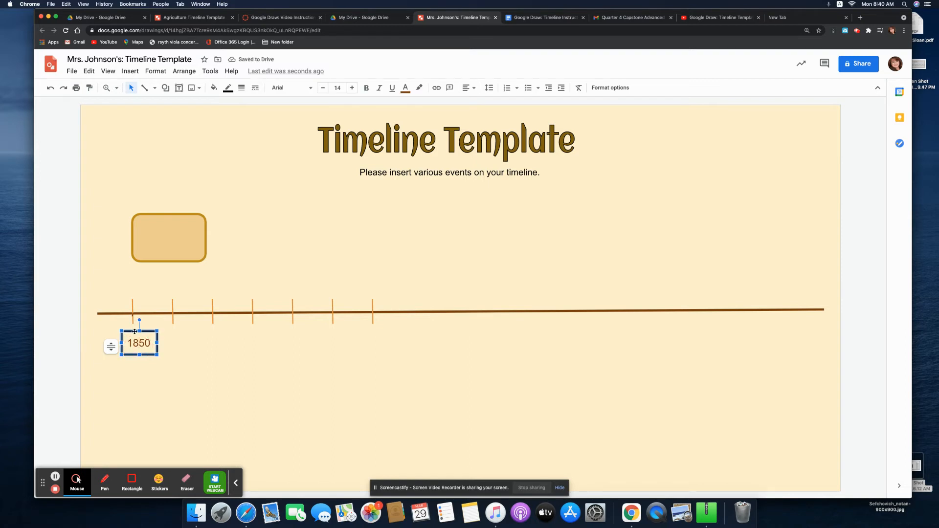
{"action": "key", "text": "ctrl+v"}
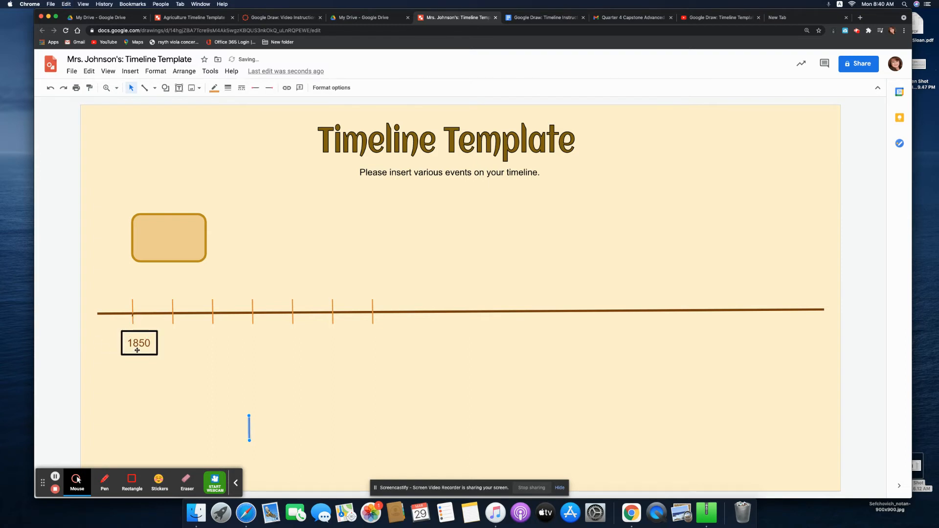
{"action": "left_click", "coordinate": [136, 349]}
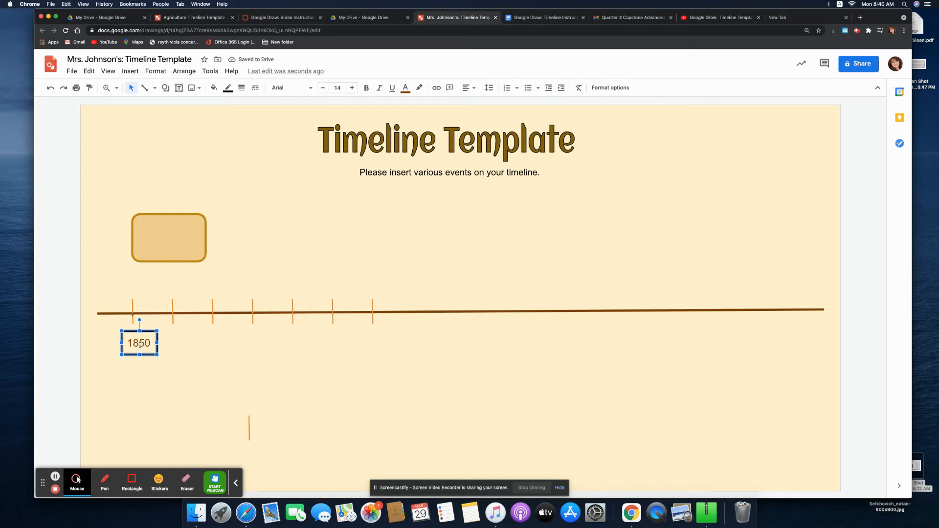
{"action": "key", "text": "super+d"}
{"action": "left_click_drag", "start_coordinate": [157, 359], "coordinate": [215, 350]}
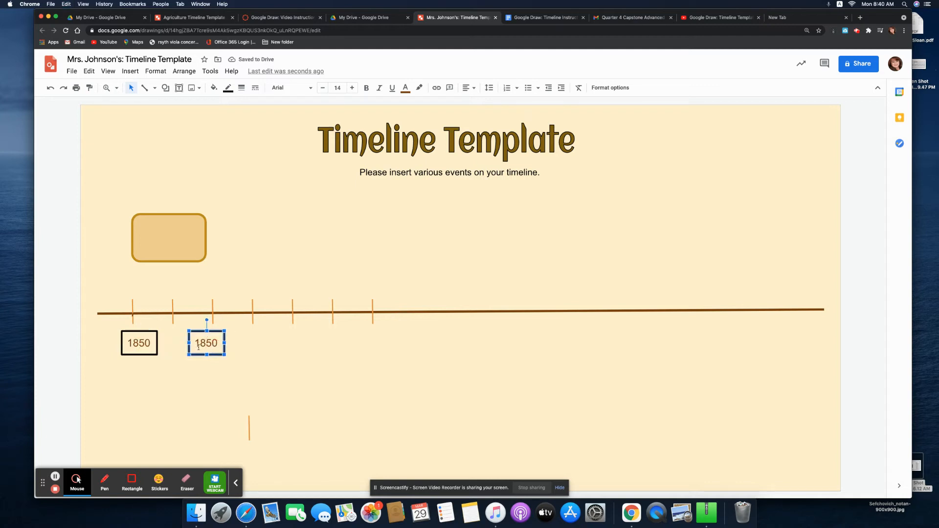
Duplicate the 1850 label again and place the copy level with the others, beneath the fourth tick.
{"action": "key", "text": "super+d"}
{"action": "left_click_drag", "start_coordinate": [227, 360], "coordinate": [260, 357]}
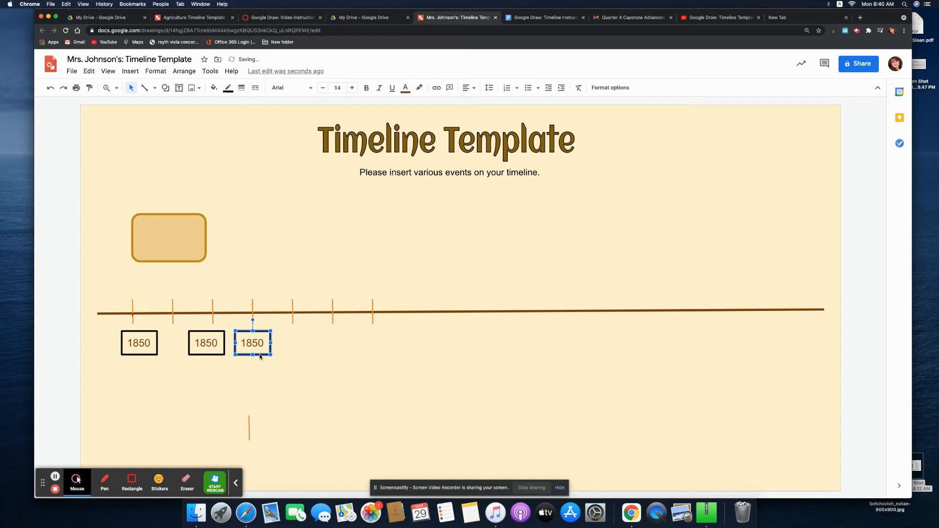
Insert a vertical arrow from the event box's bottom centre down to just above the timeline, near the second tick.
{"action": "left_click", "coordinate": [162, 223]}
{"action": "left_click", "coordinate": [163, 250]}
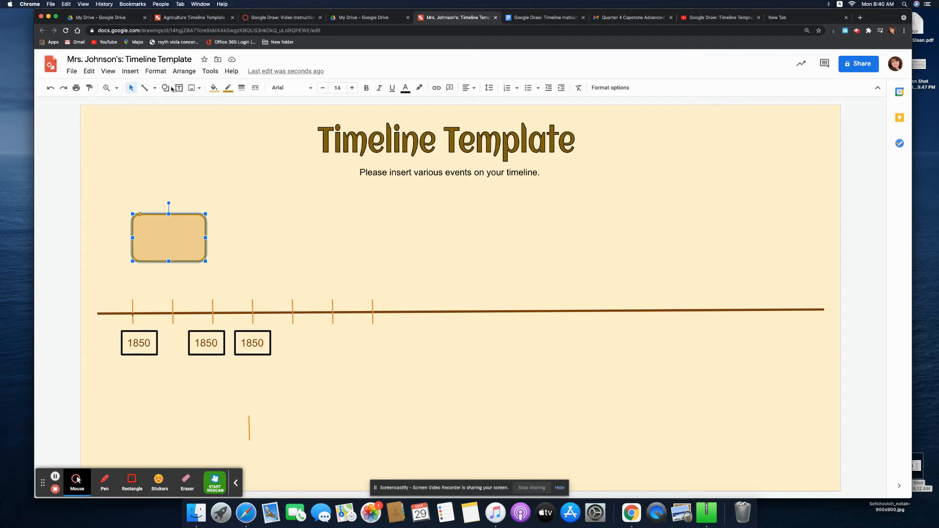
{"action": "left_click", "coordinate": [130, 74]}
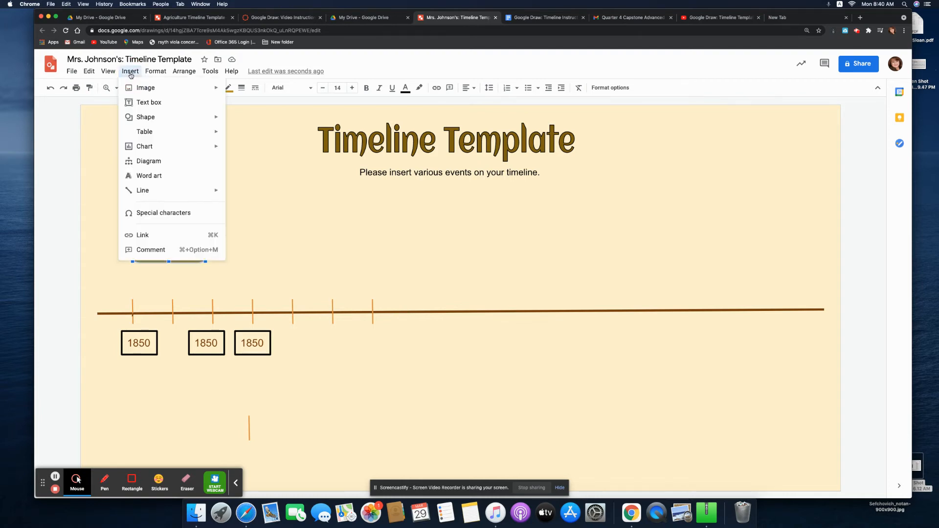
{"action": "mouse_move", "coordinate": [161, 197]}
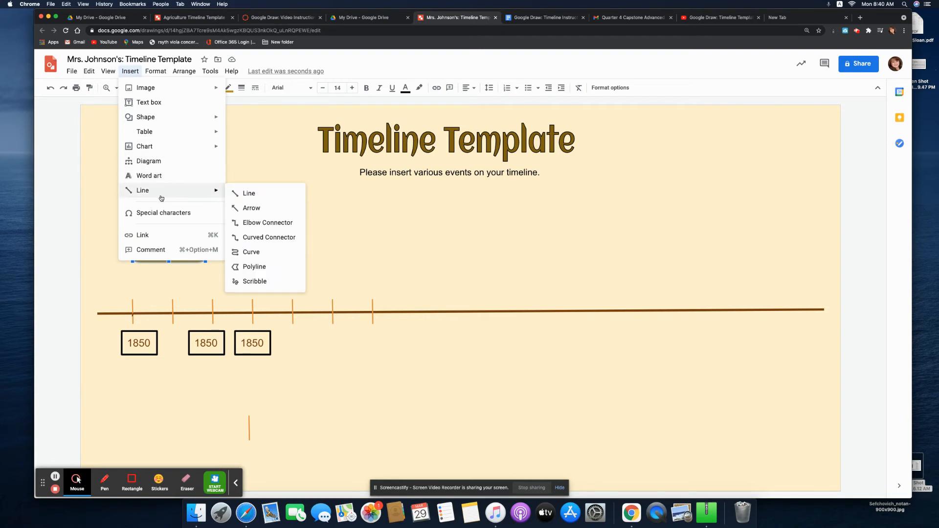
{"action": "left_click", "coordinate": [251, 207]}
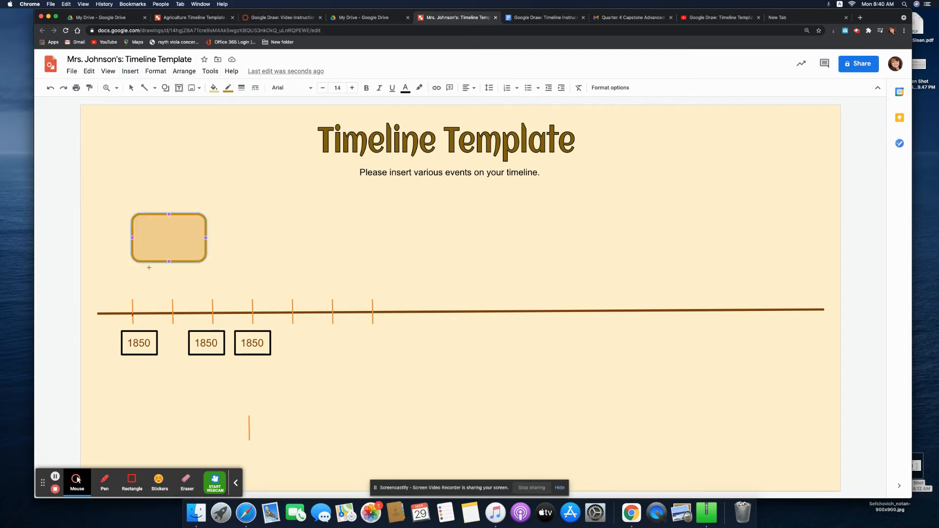
{"action": "left_click_drag", "start_coordinate": [169, 261], "coordinate": [169, 300]}
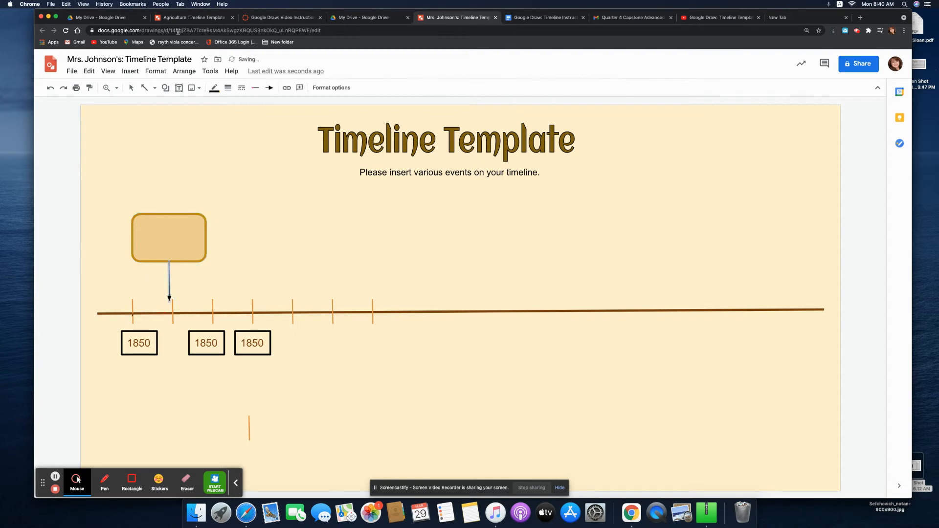
Set the arrow's line weight to 4px and colour it dark golden yellow to match the event box's border.
{"action": "left_click", "coordinate": [228, 88]}
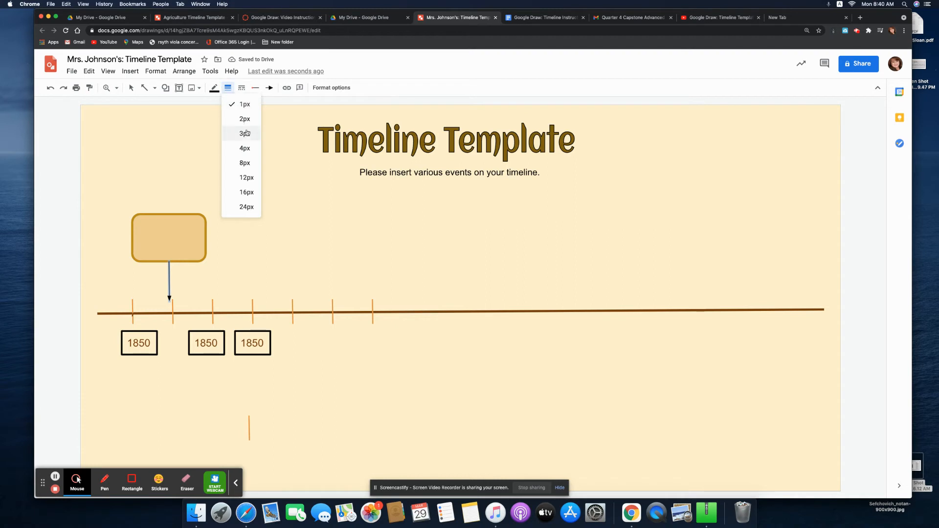
{"action": "left_click", "coordinate": [250, 148]}
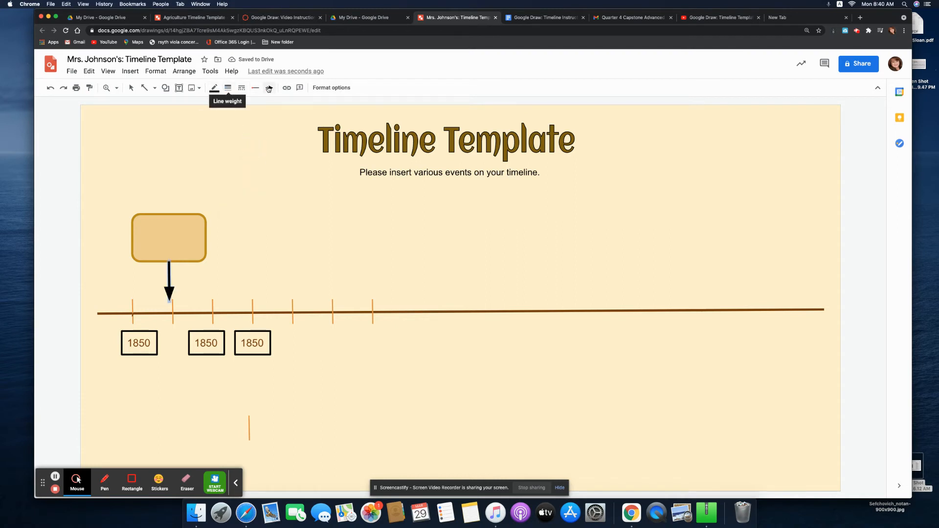
{"action": "left_click", "coordinate": [215, 90]}
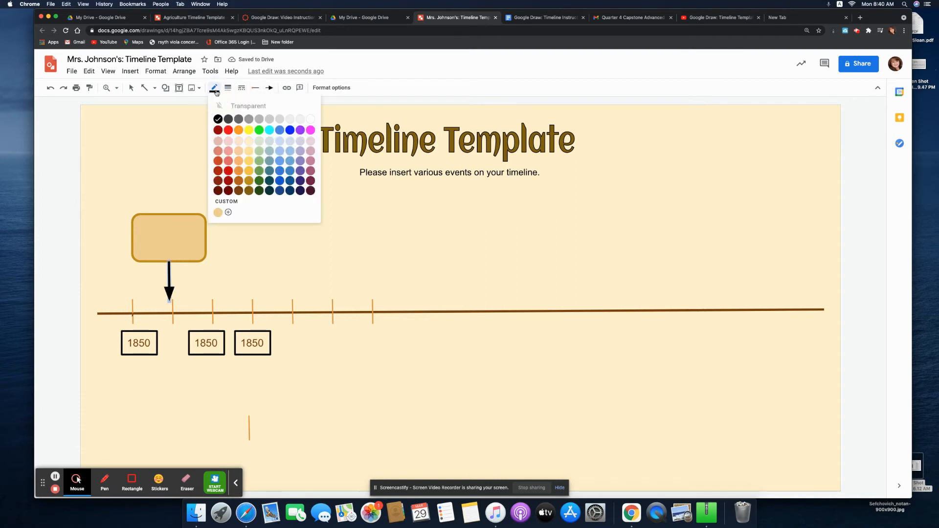
{"action": "left_click", "coordinate": [239, 191]}
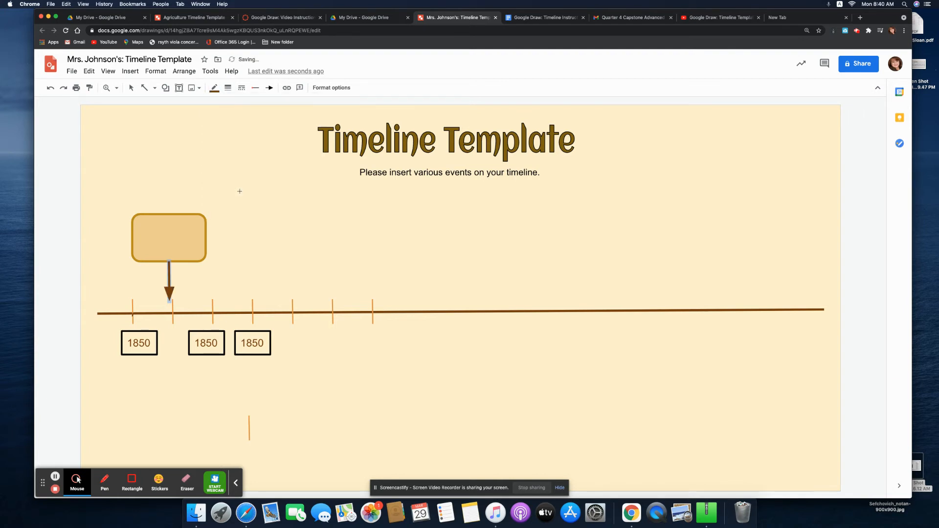
{"action": "left_click", "coordinate": [214, 88]}
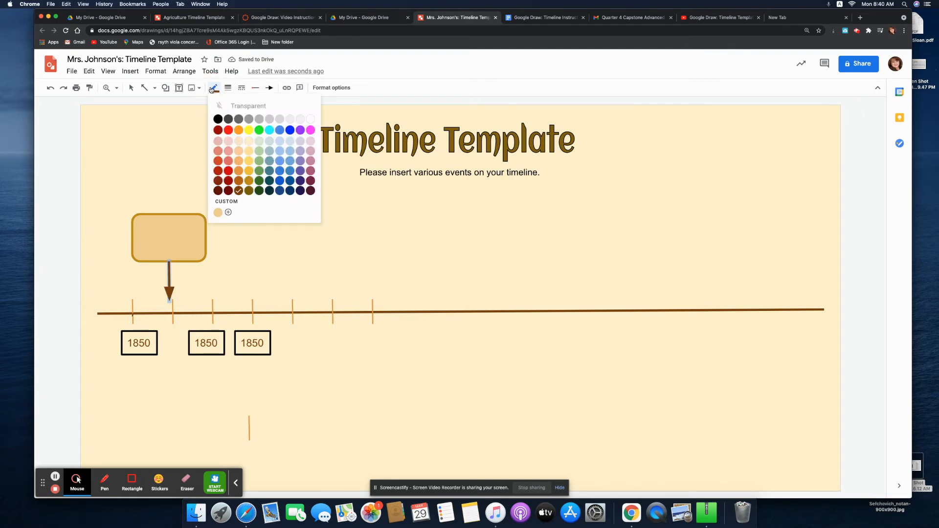
{"action": "left_click", "coordinate": [249, 181]}
{"action": "left_click_drag", "start_coordinate": [234, 293], "coordinate": [278, 337]}
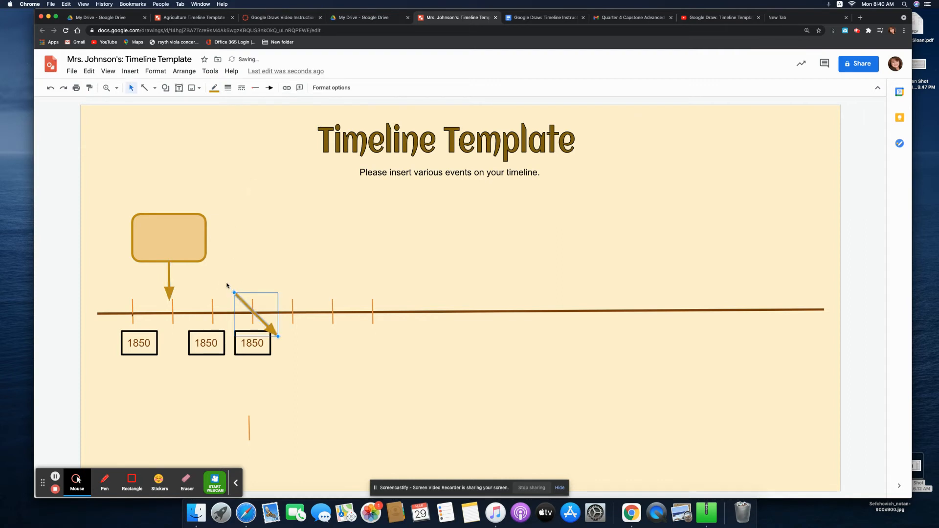
{"action": "key", "text": "BackSpace"}
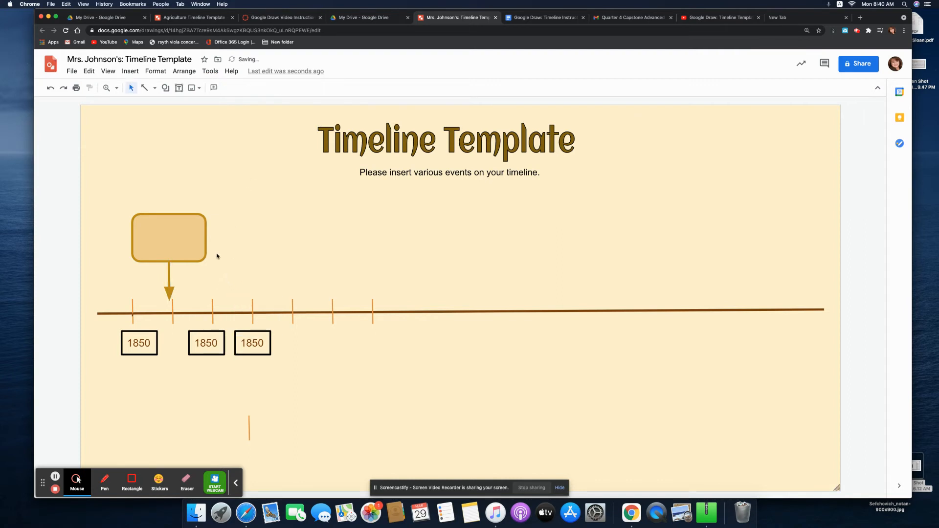
Duplicate the event box together with its inner text box and arrow, placing the copy with its arrow above the fifth tick.
{"action": "left_click", "coordinate": [177, 223]}
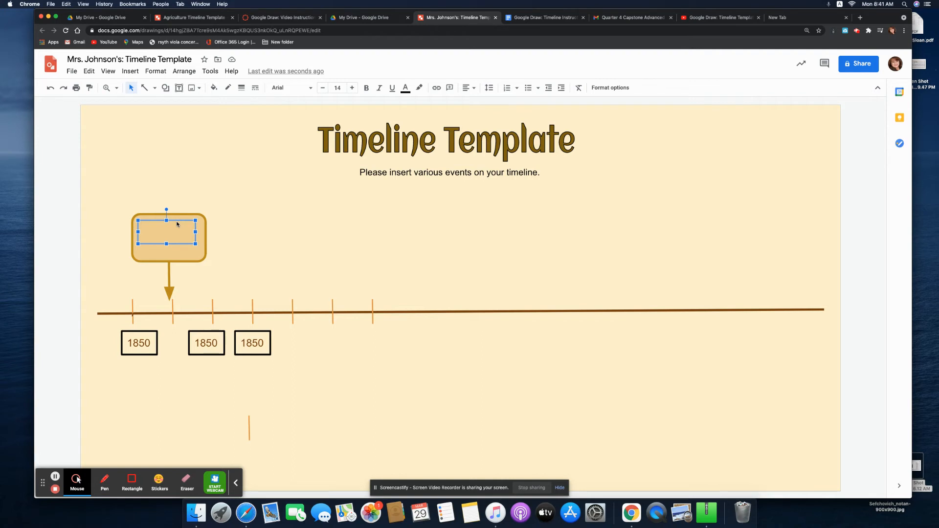
{"action": "left_click", "coordinate": [177, 263]}
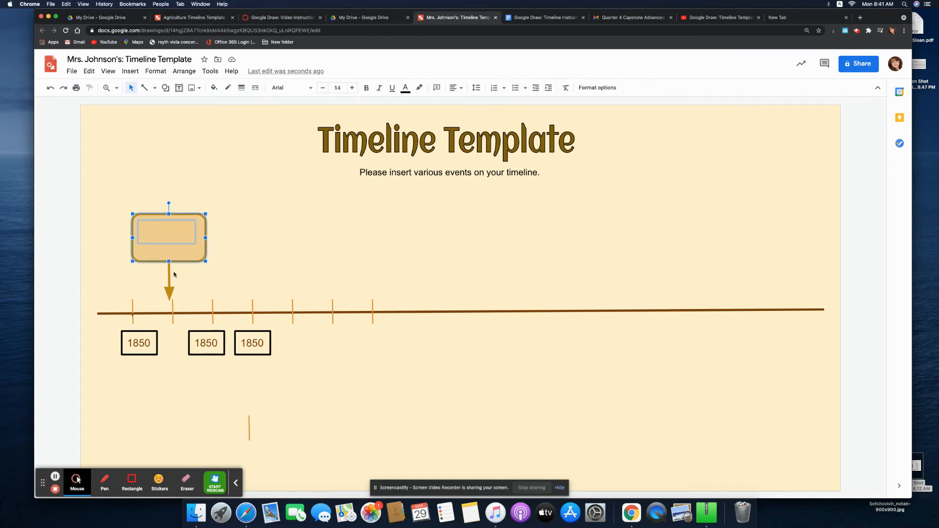
{"action": "left_click", "coordinate": [168, 279]}
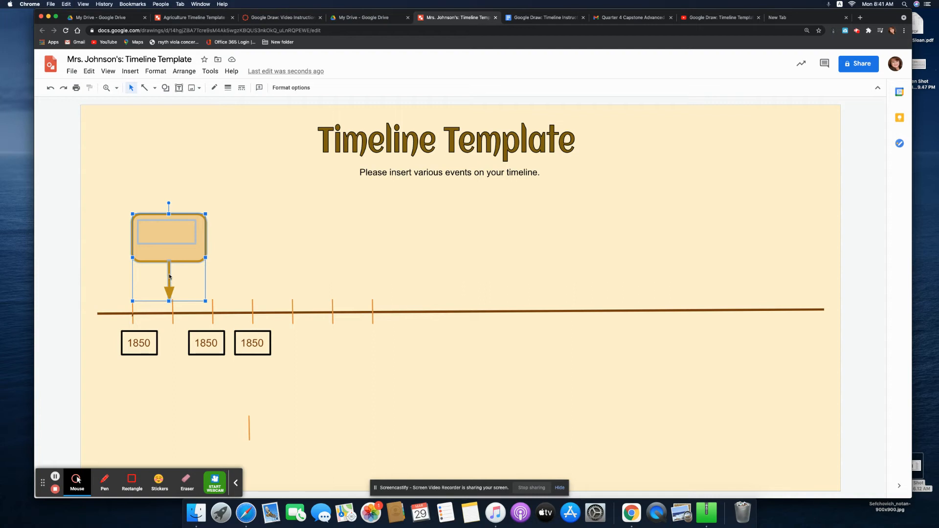
{"action": "key", "text": "super+d"}
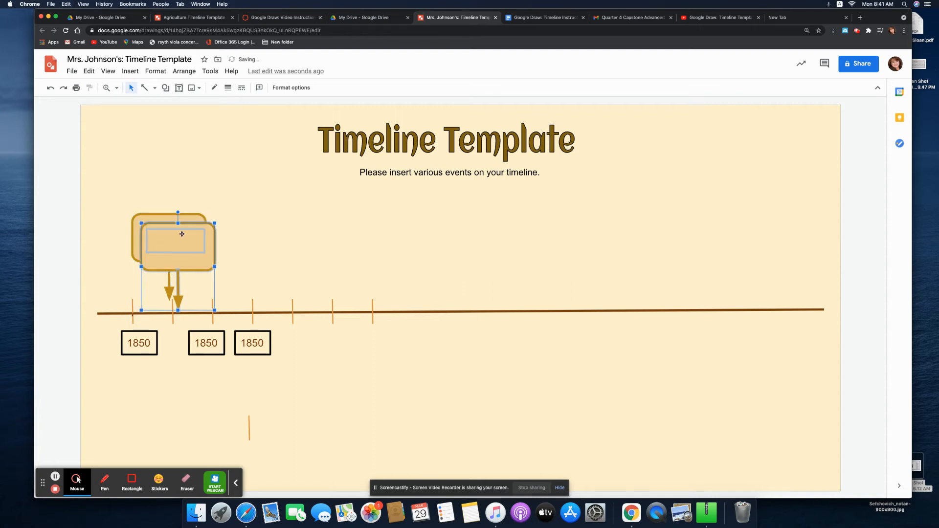
{"action": "left_click_drag", "start_coordinate": [204, 237], "coordinate": [319, 227]}
Paste a third copy of the event box, text box and arrow, placing it level with the second, just past the last tick.
{"action": "key", "text": "super+c"}
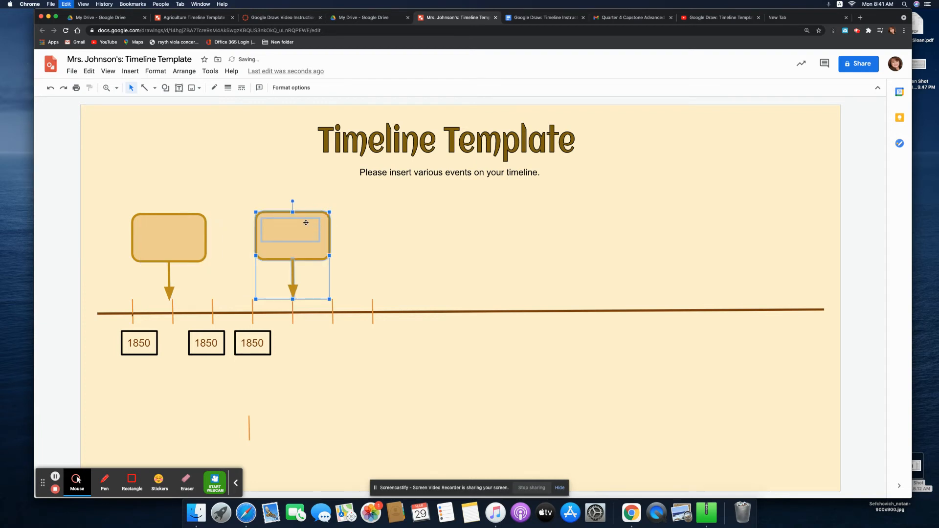
{"action": "key", "text": "super+v"}
{"action": "left_click_drag", "start_coordinate": [311, 224], "coordinate": [420, 218]}
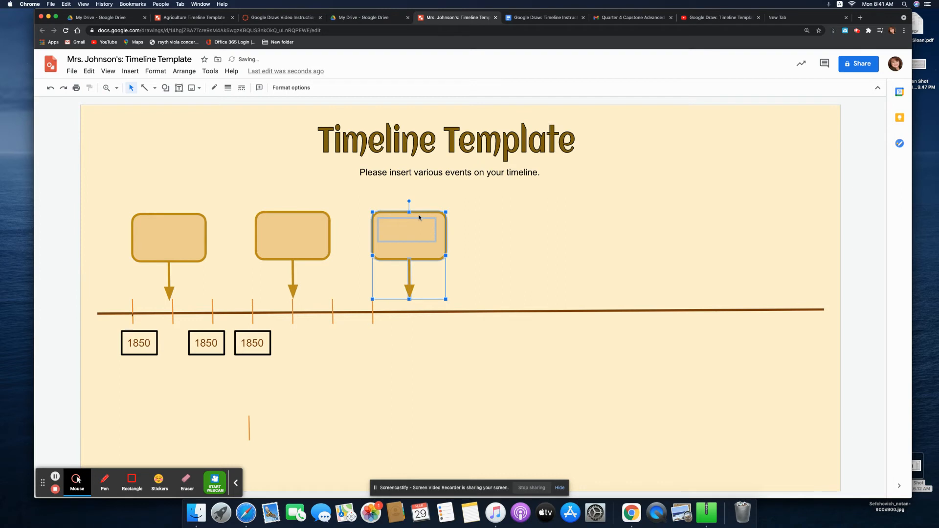